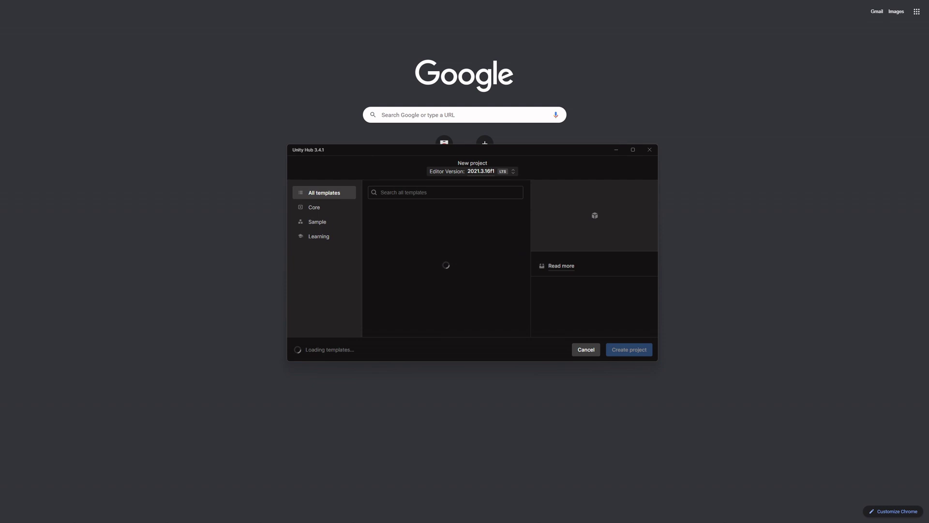
Pick the 2D Core template over 3D and browse down the template list.
key(Tab)
key(Tab)
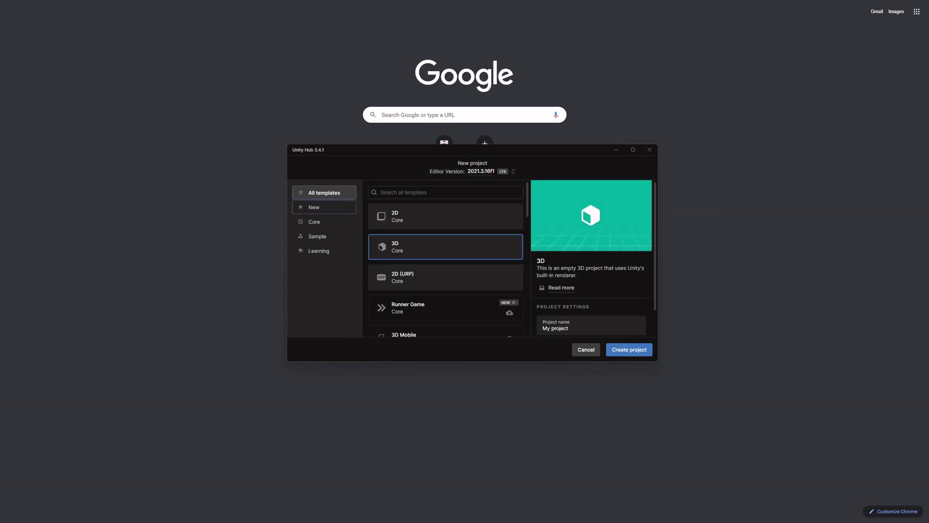
key(Tab)
key(Tab)
key(Tab)
key(Tab)
key(Tab)
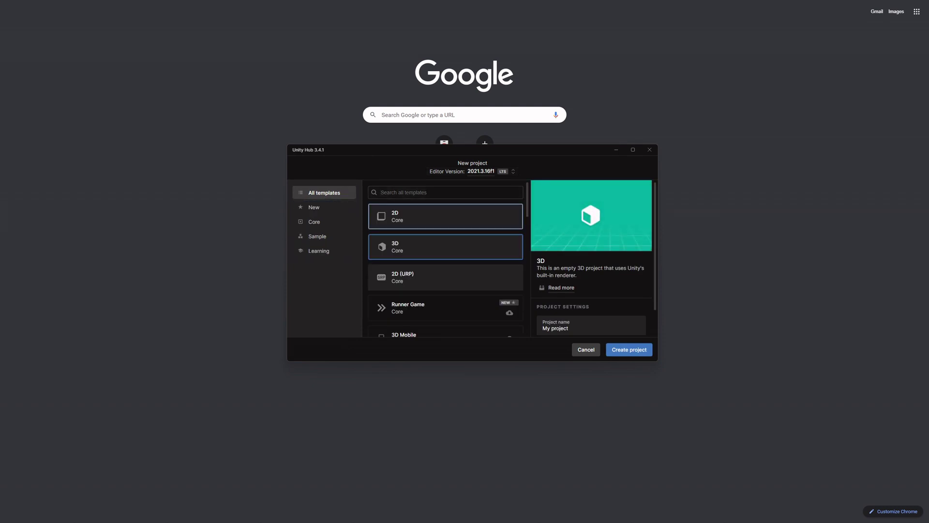
key(Return)
key(Tab)
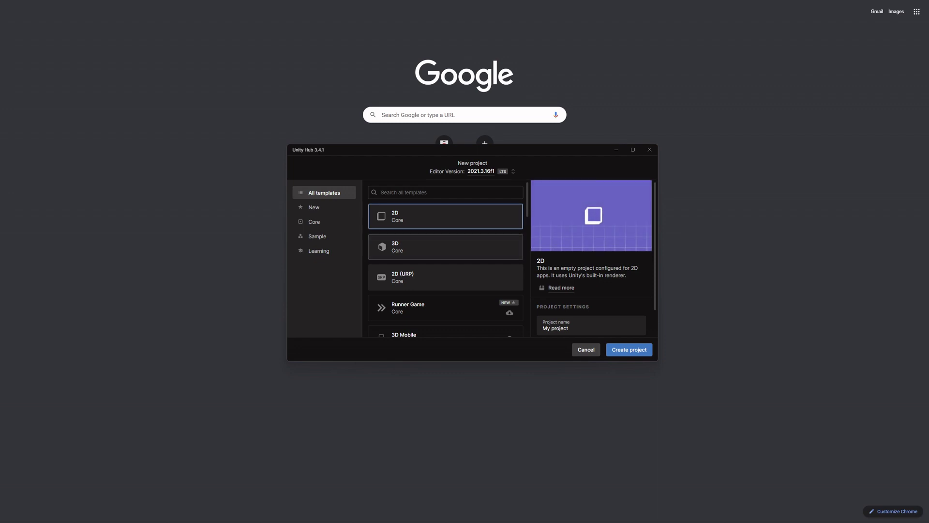
key(Tab)
key(Tab)
key(Tab)
key(Tab)
key(Tab)
key(Tab)
key(Tab)
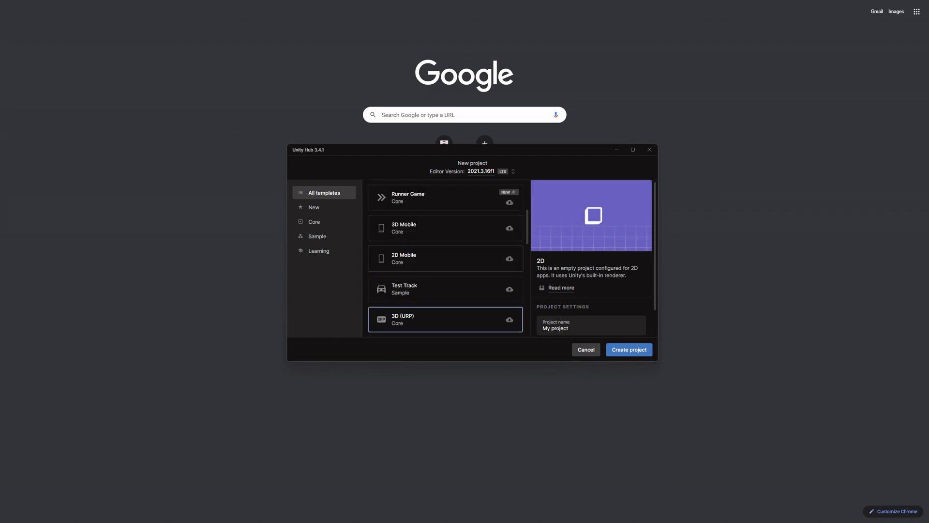
key(Tab)
key(Tab)
key(Tab)
key(Tab)
key(Tab)
key(Tab)
key(Tab)
key(Tab)
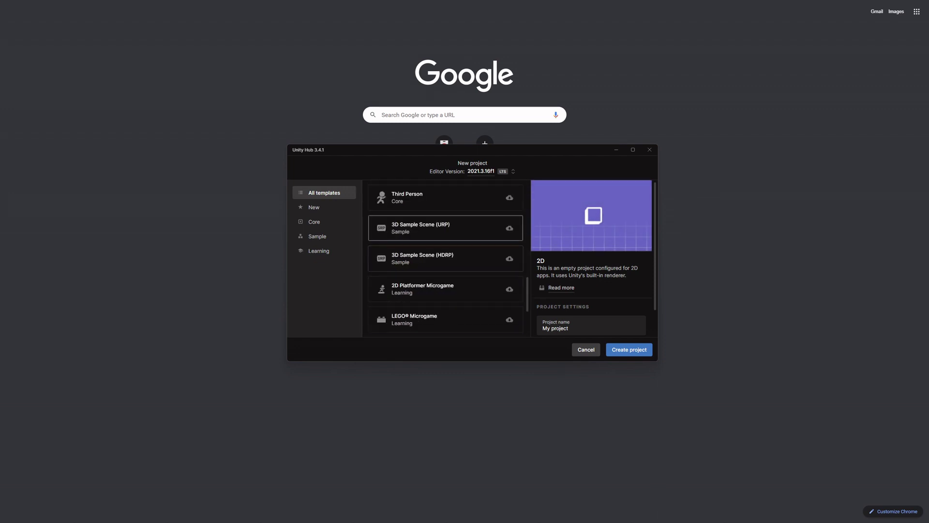
key(Tab)
key(Tab)
key(Tab)
key(Tab)
key(Tab)
key(Tab)
key(Tab)
key(Tab)
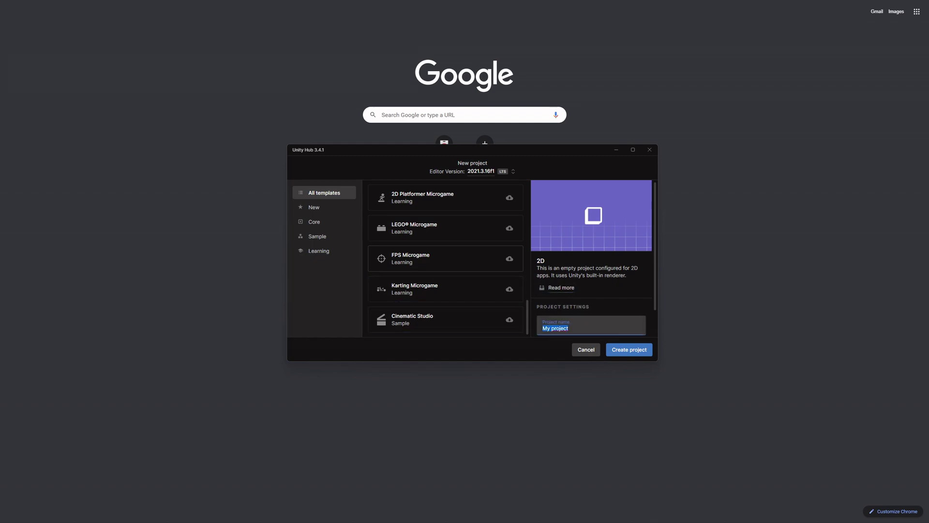
Select and delete the empty Start method in the Player script.
key(Down)
key(Down)
key(Down)
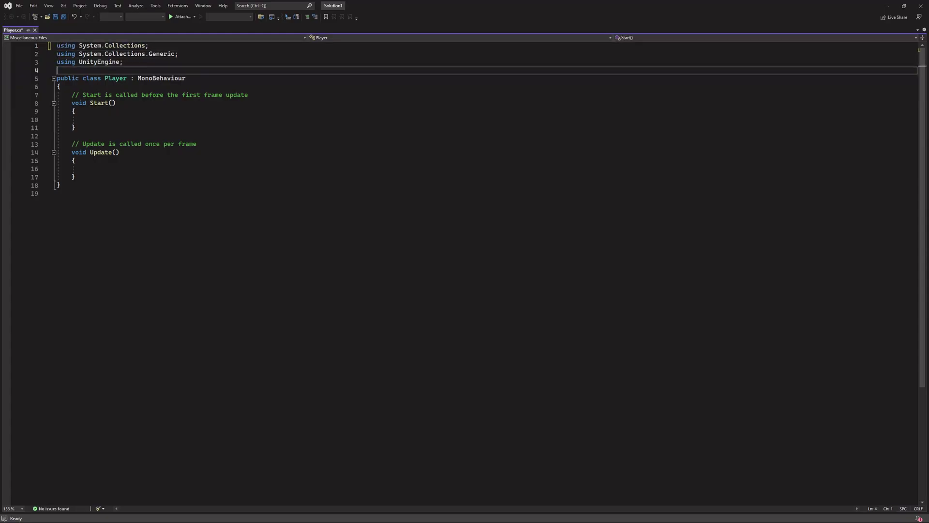
key(Down)
key(Down)
key(Down)
key(Down)
key(Up)
key(Up)
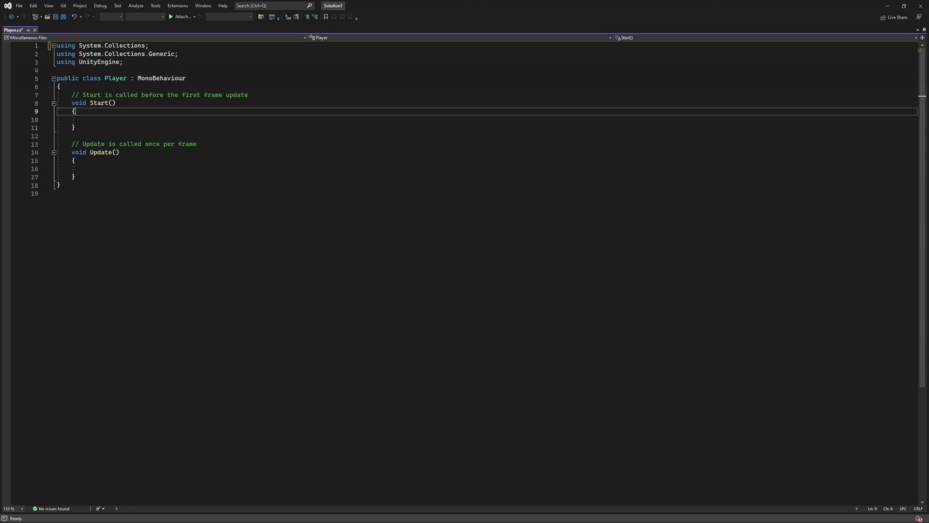
key(Down)
key(Down)
key(Down)
key(shift+Up)
key(shift+Up)
key(shift+Up)
key(shift+Up)
key(shift+Up)
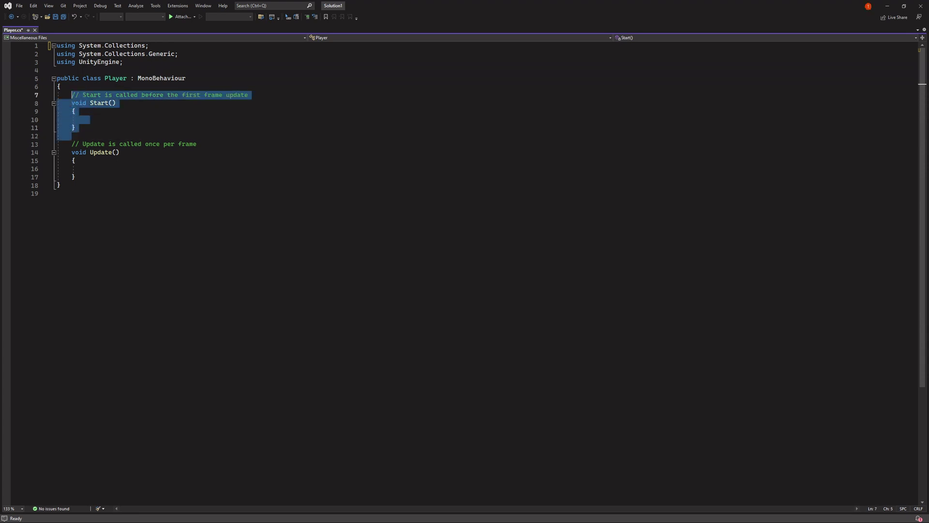
key(Delete)
text([serial)
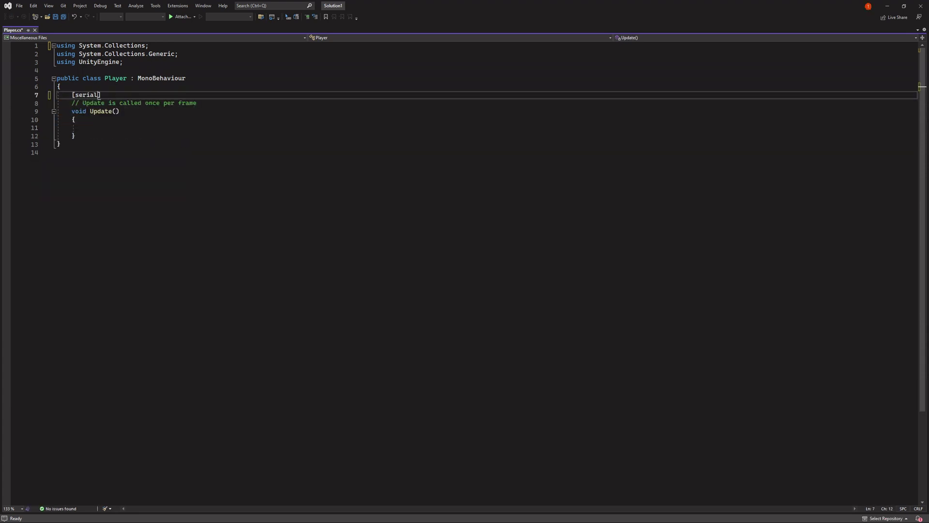
text(ize)
Add the line '[SerializeField] float jumpHeight;' and move into the Update method.
key(BackSpace)
key(BackSpace)
key(BackSpace)
text([)
text(serializefi)
text(eld] float )
text(jumpHeight;)
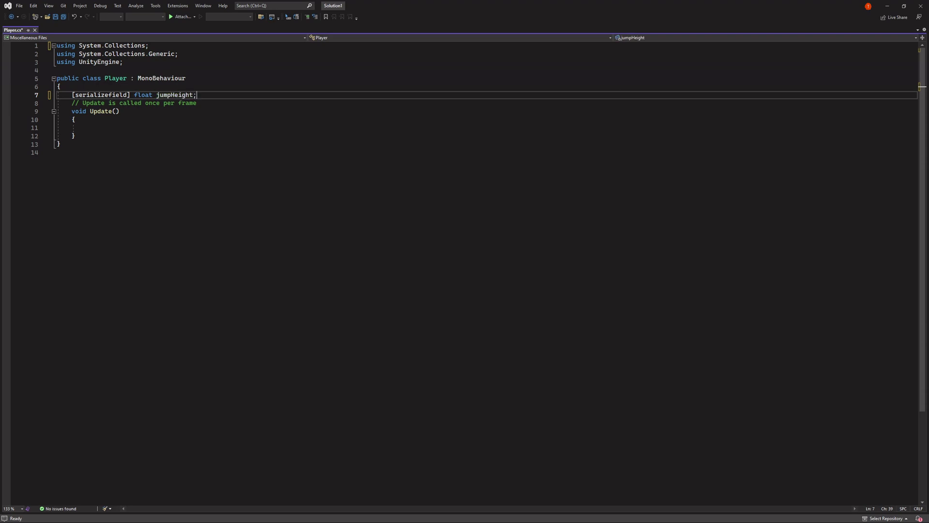
key(Return)
key(Down)
key(Down)
key(Down)
key(Down)
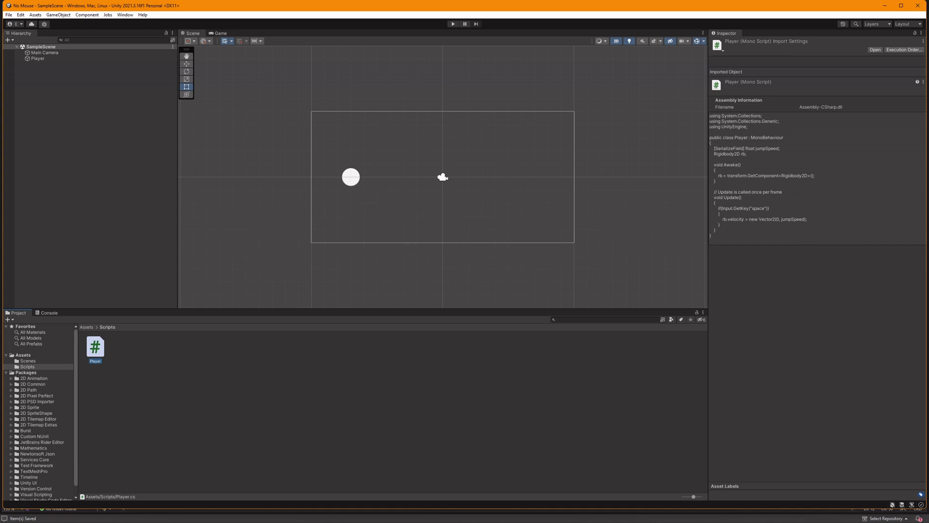
Add a Rigidbody 2D to the Player object, then play-test that it falls.
key(ctrl+2)
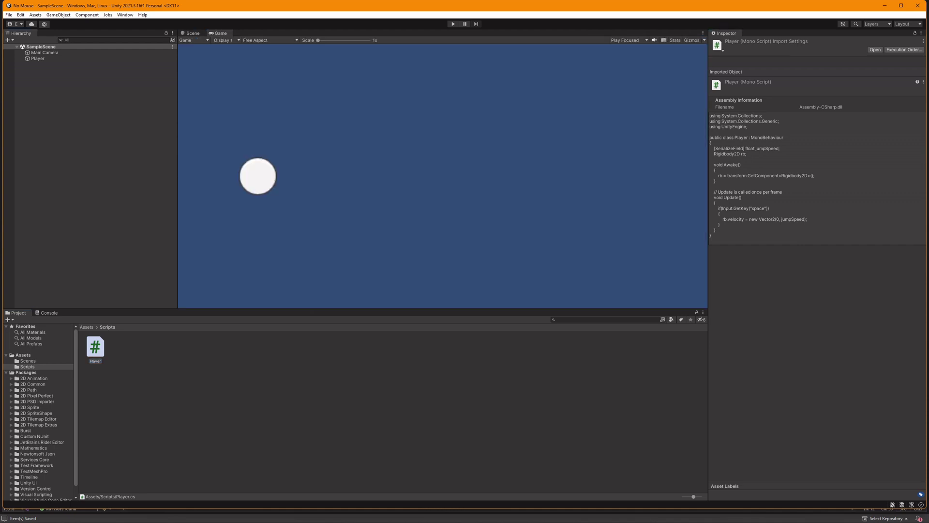
key(Down)
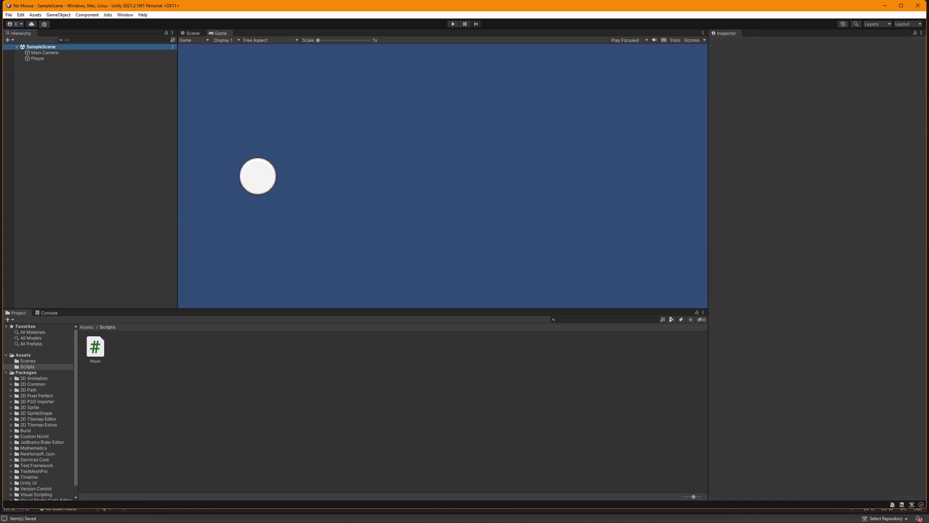
key(Down)
key(Down)
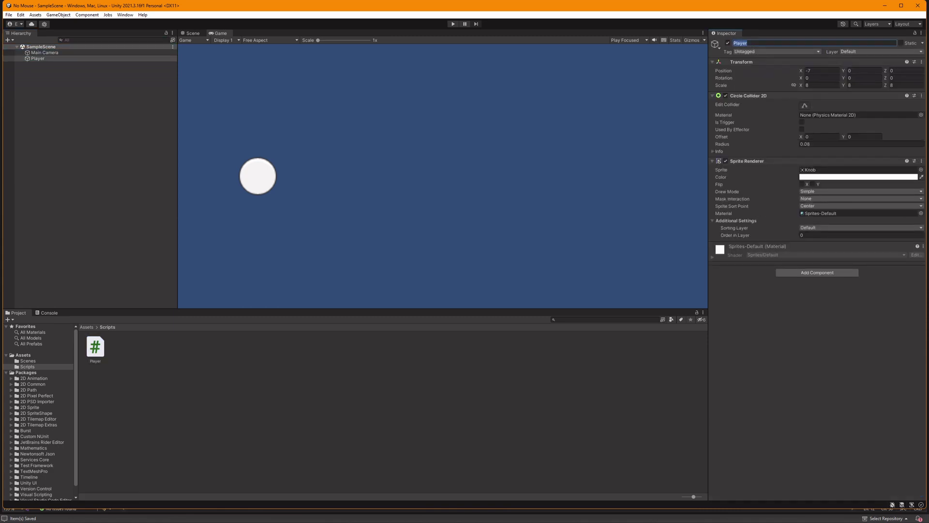
key(ctrl+shift+a)
text(rigidbody)
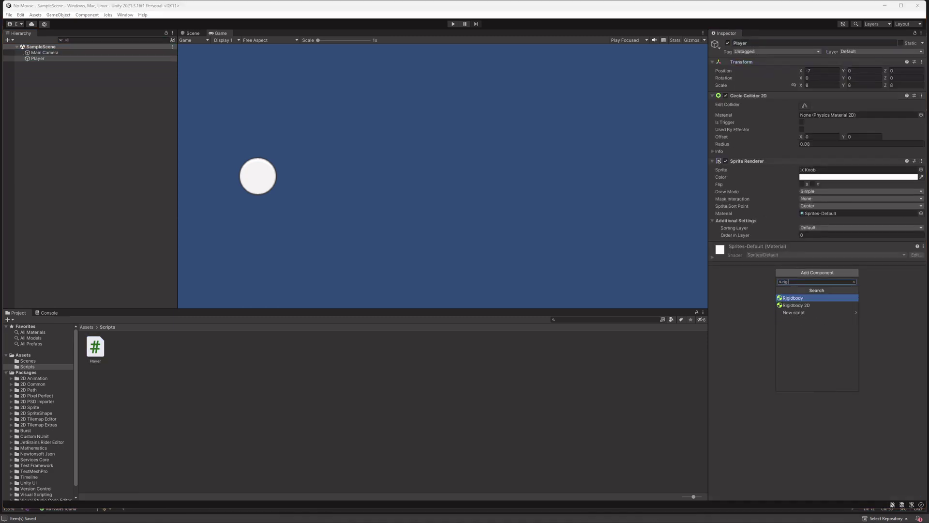
key(Down)
key(Return)
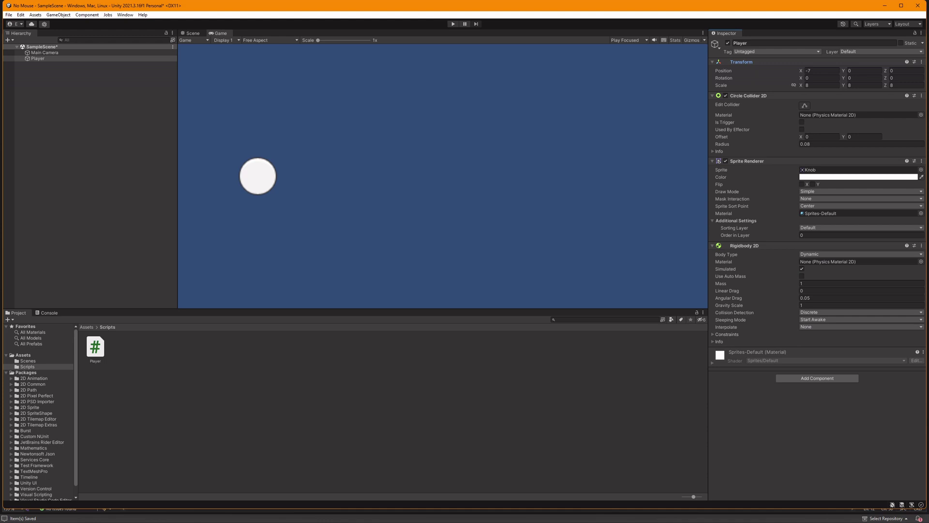
key(ctrl+p)
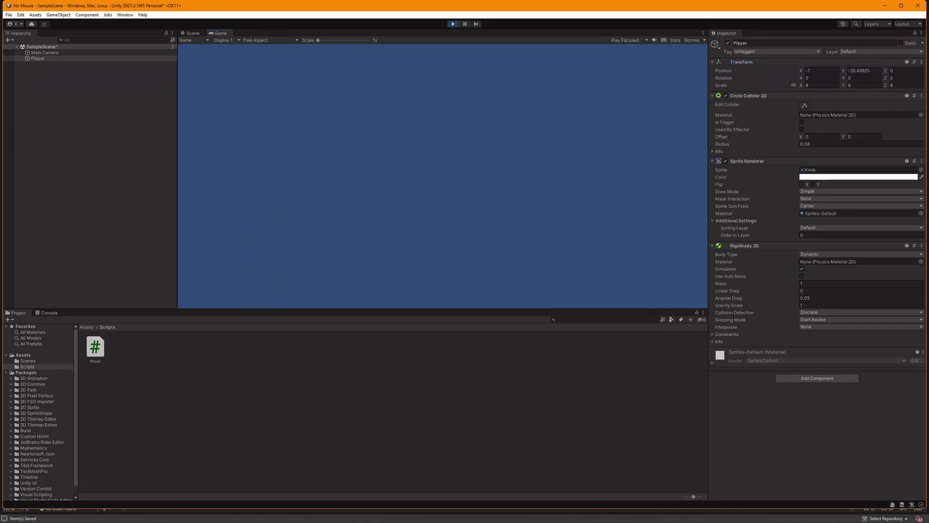
key(ctrl+p)
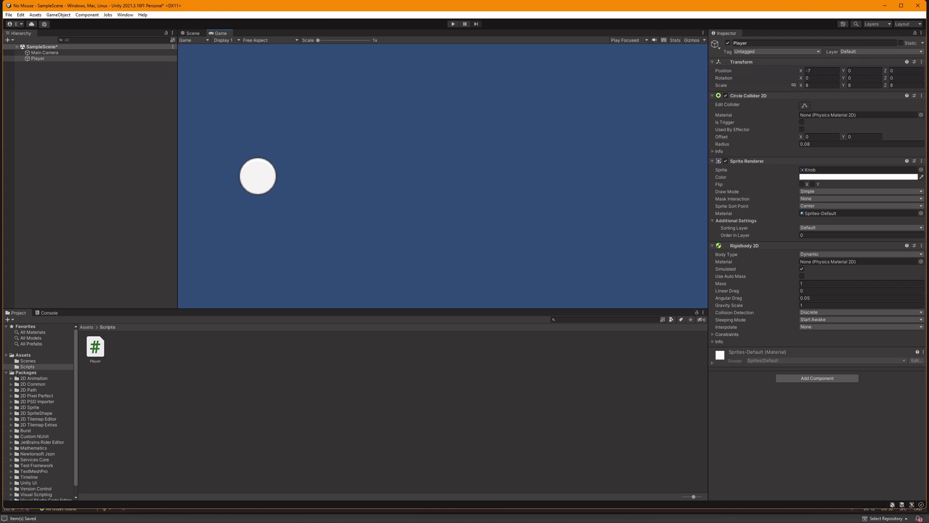
key(ctrl+k)
text(sett)
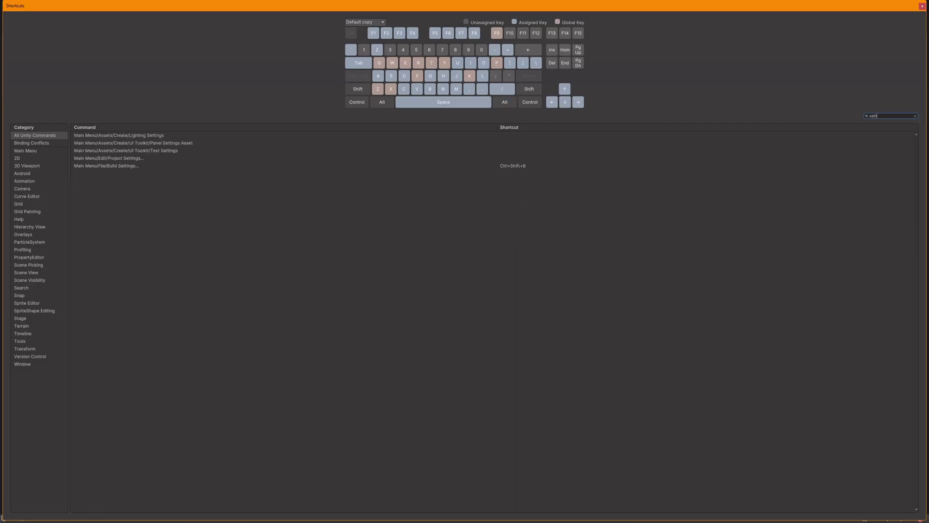
key(BackSpace)
key(BackSpace)
key(BackSpace)
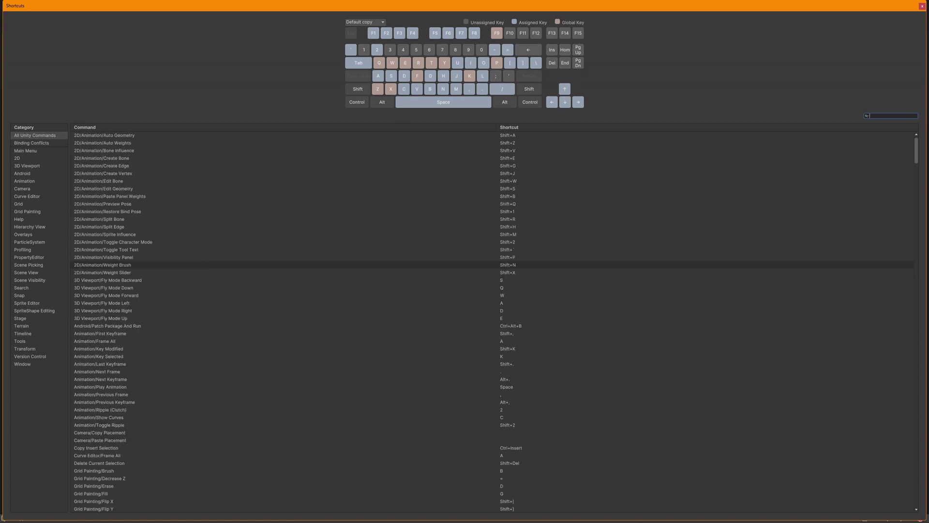
text(sett)
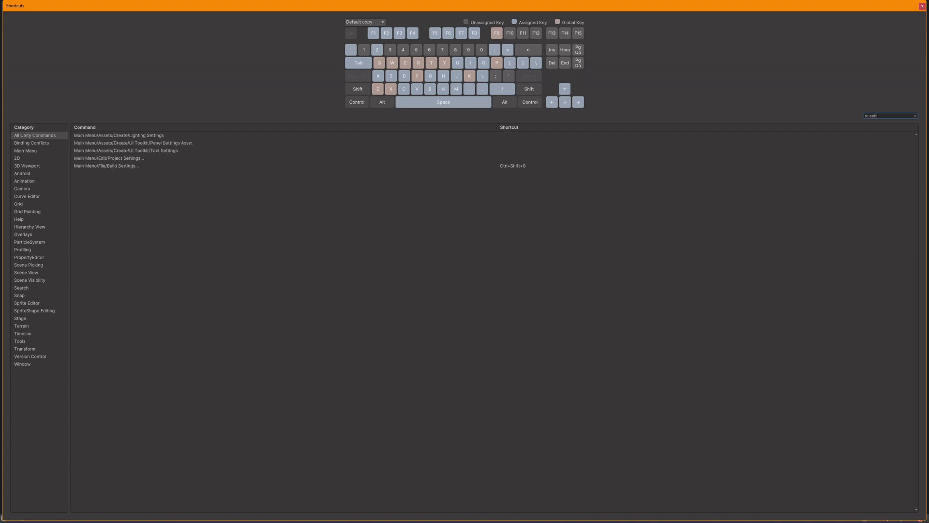
key(BackSpace)
key(BackSpace)
key(BackSpace)
text(input)
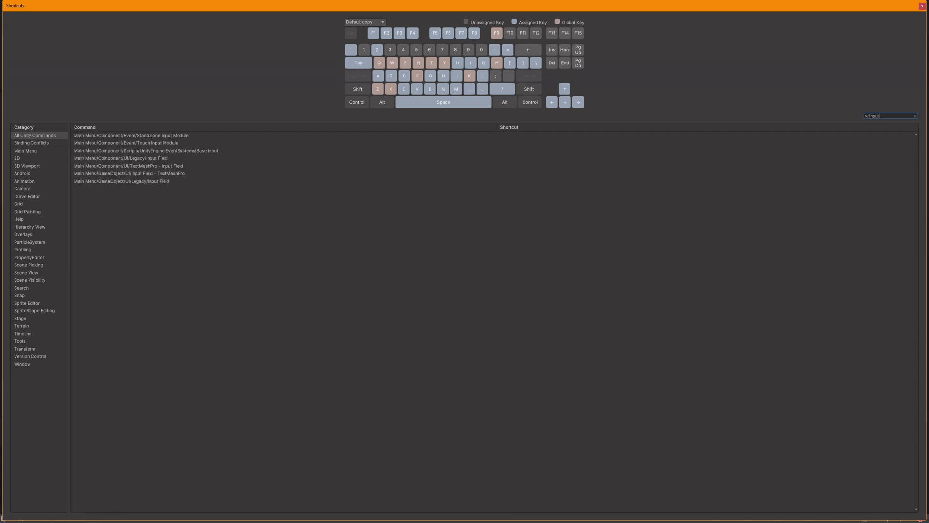
key(BackSpace)
key(BackSpace)
key(BackSpace)
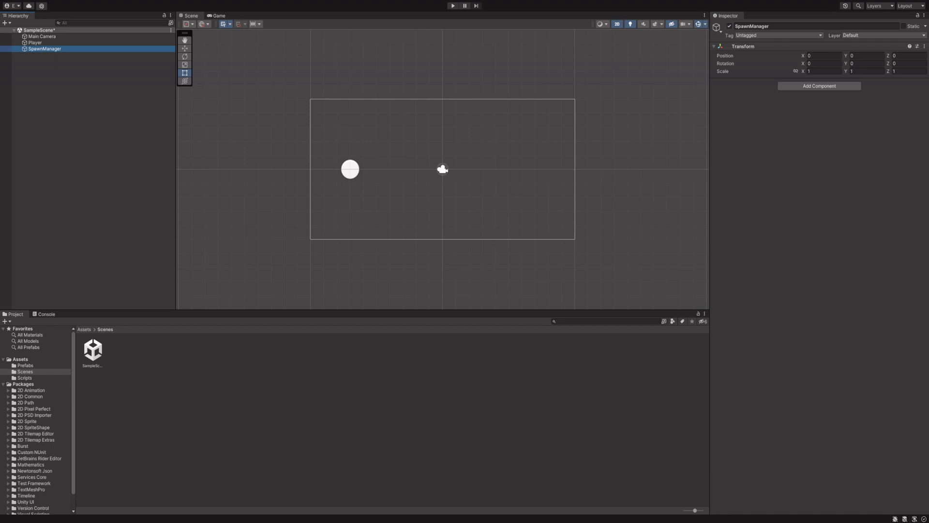
With Main Camera selected, run the game and flap the ball through the pipe gaps.
key(Up)
key(Up)
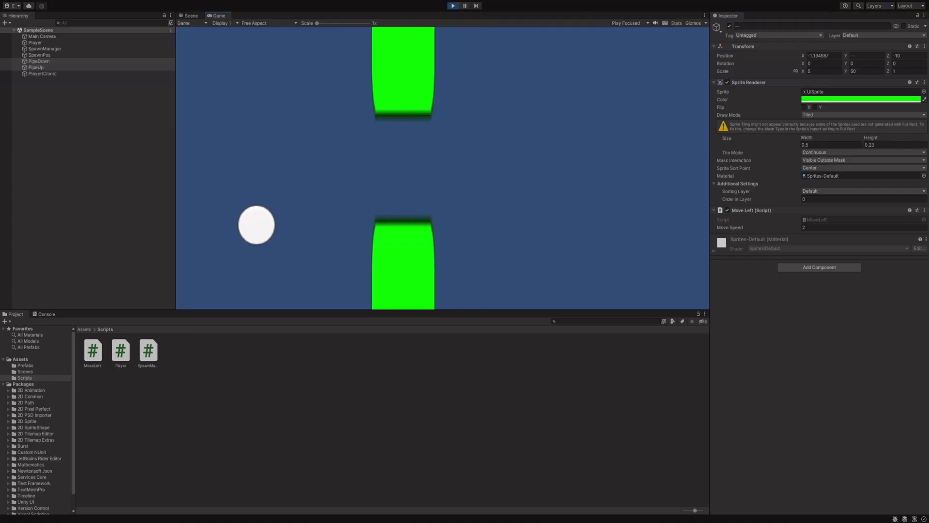
key(space)
key(space)
key(space)
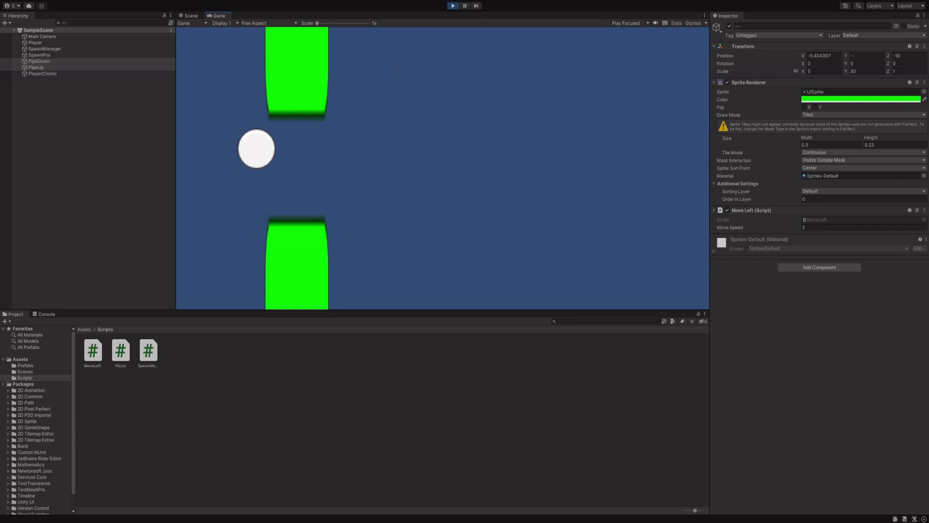
key(space)
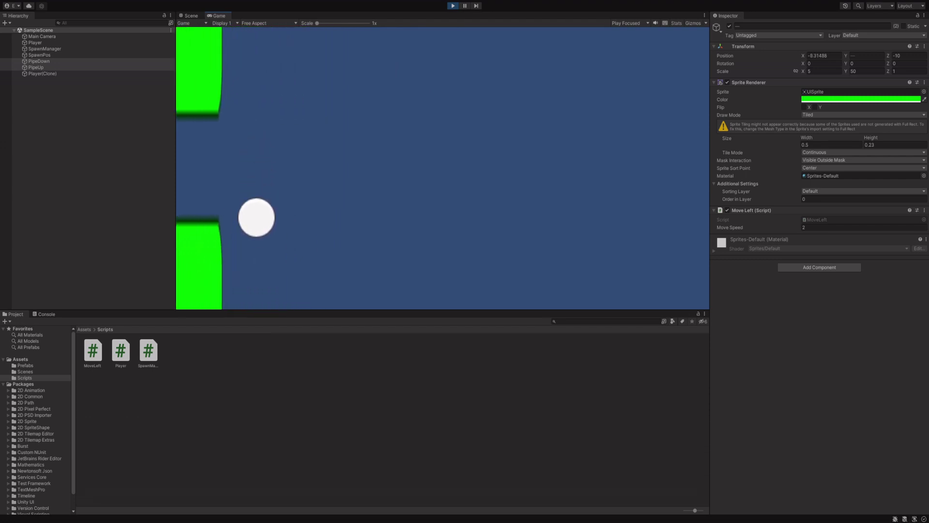
key(space)
key(space)
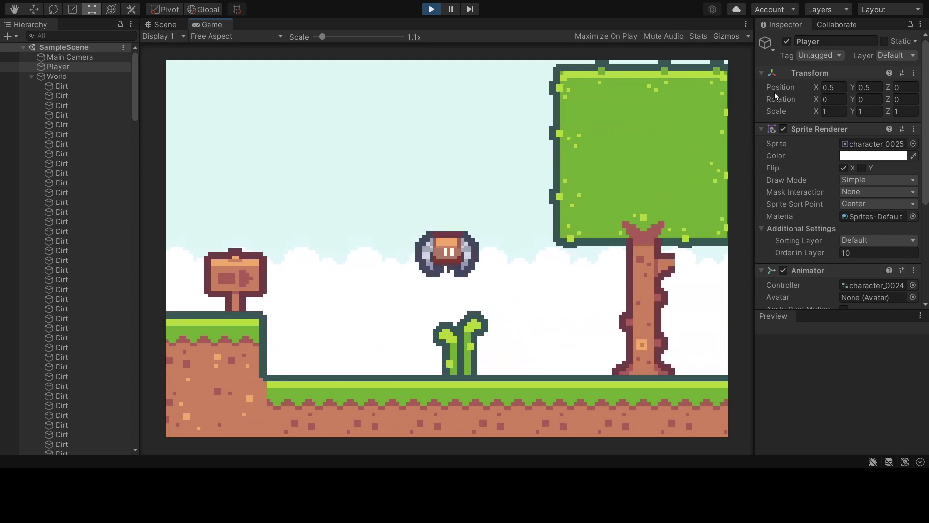
Select the World object, check the Scene and Game views, then open the empty Prefabs folder.
click(55, 77)
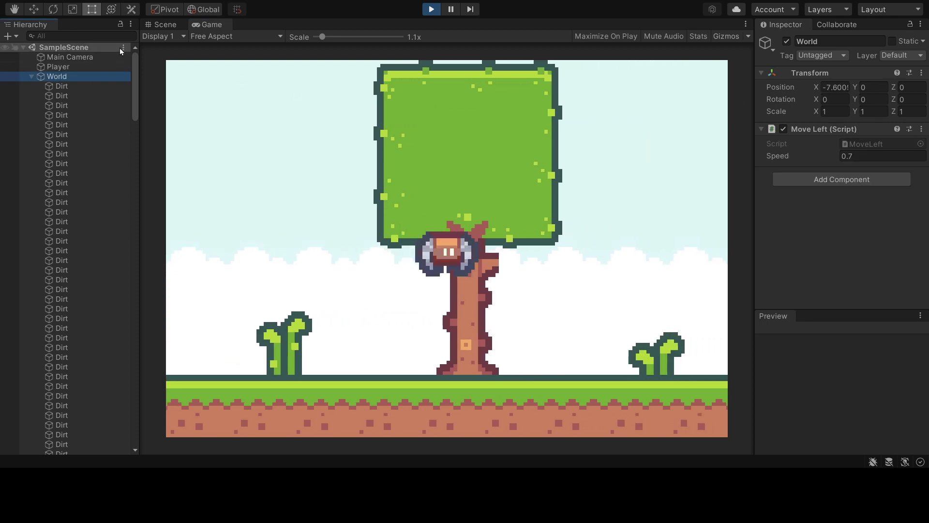
click(163, 24)
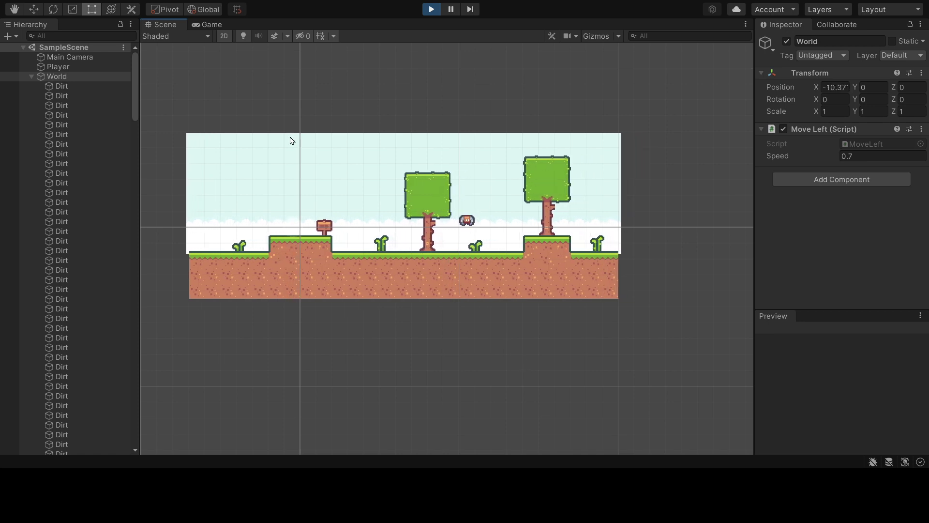
click(197, 24)
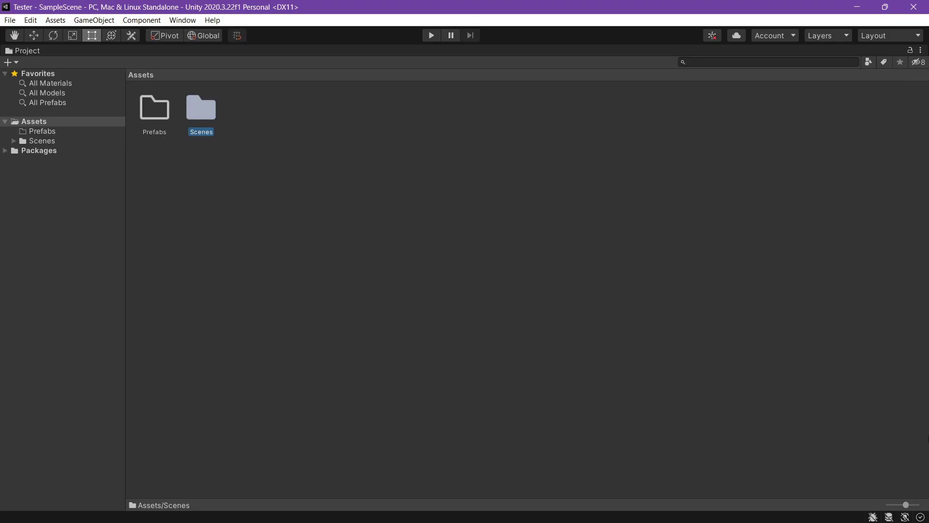
key(Left)
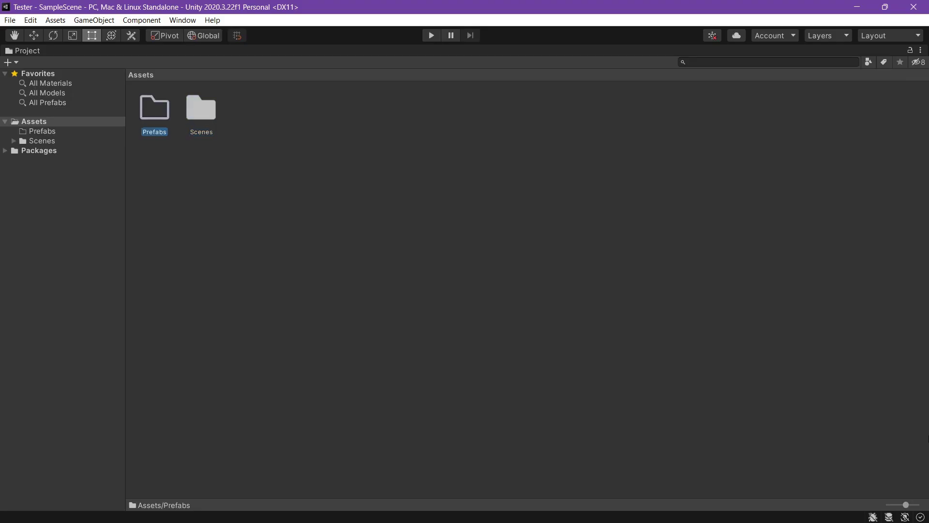
key(Return)
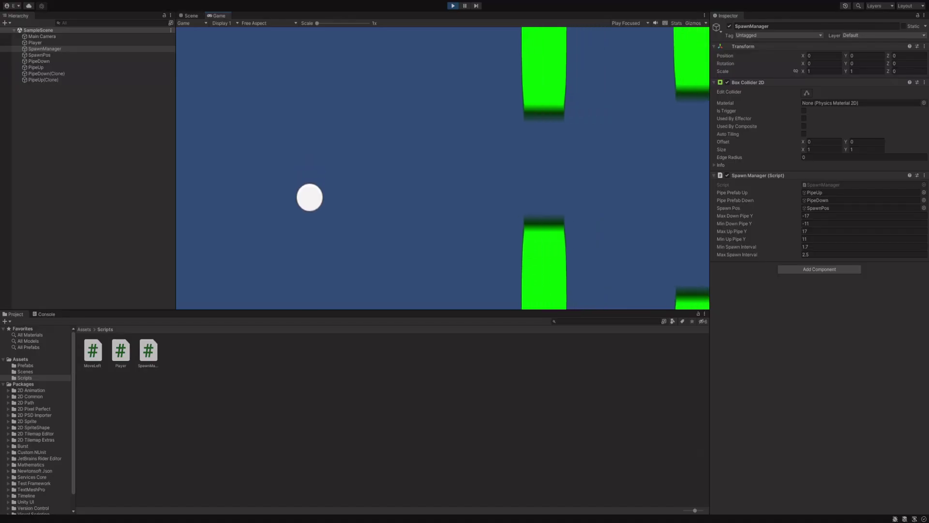
Flap the ball five times as new green pipes spawn and scroll left.
key(space)
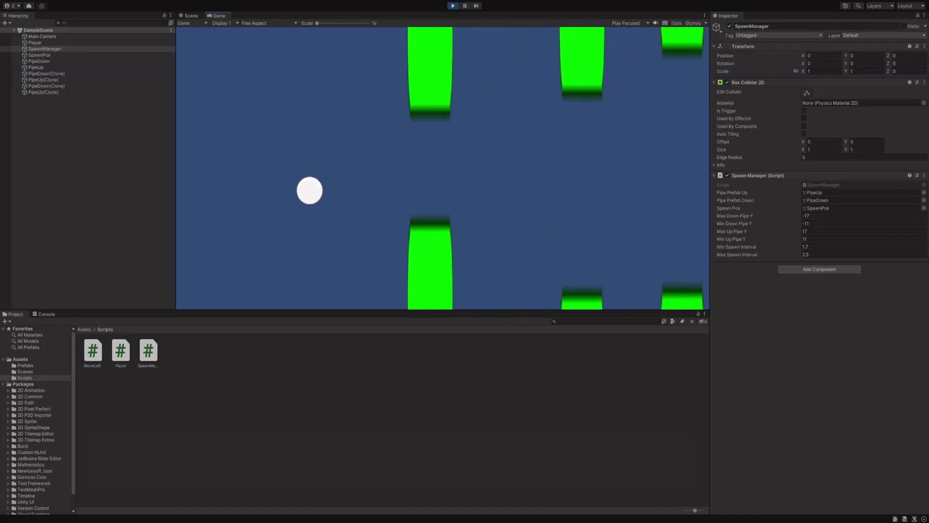
key(space)
key(space)
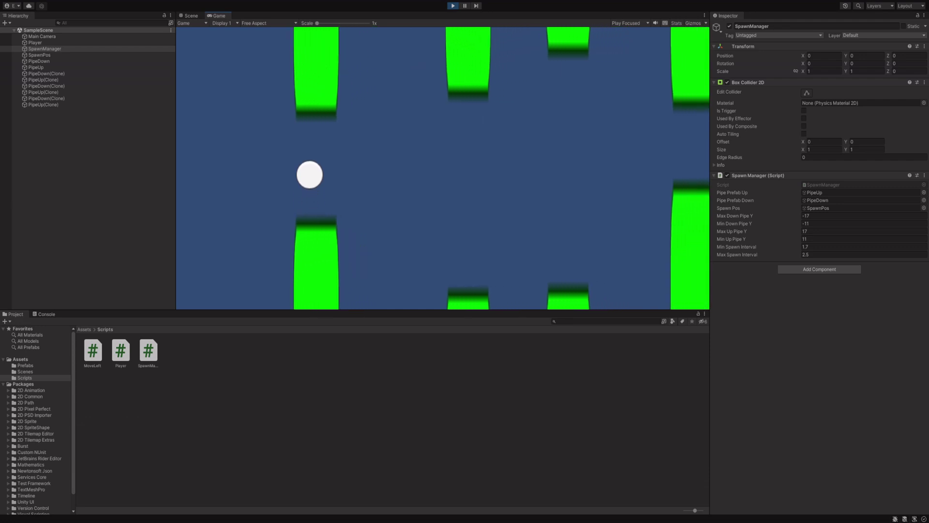
key(space)
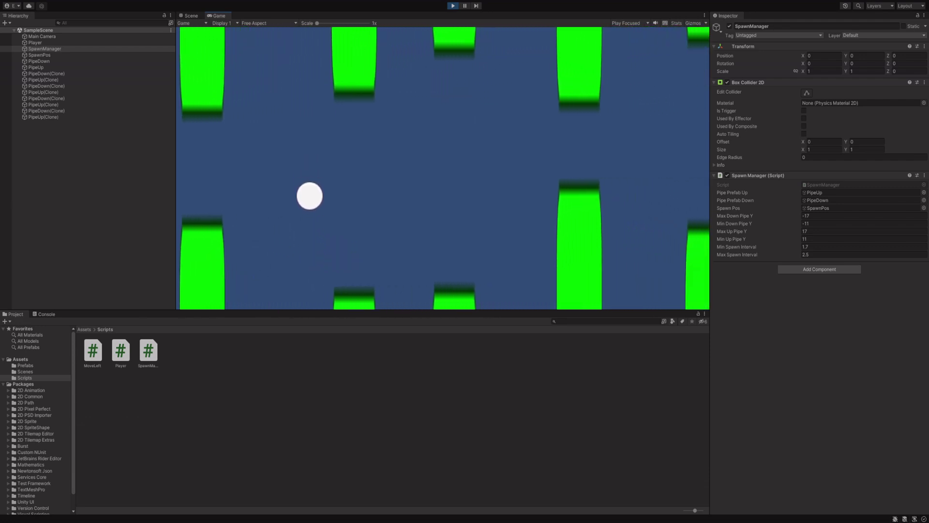
key(space)
key(space)
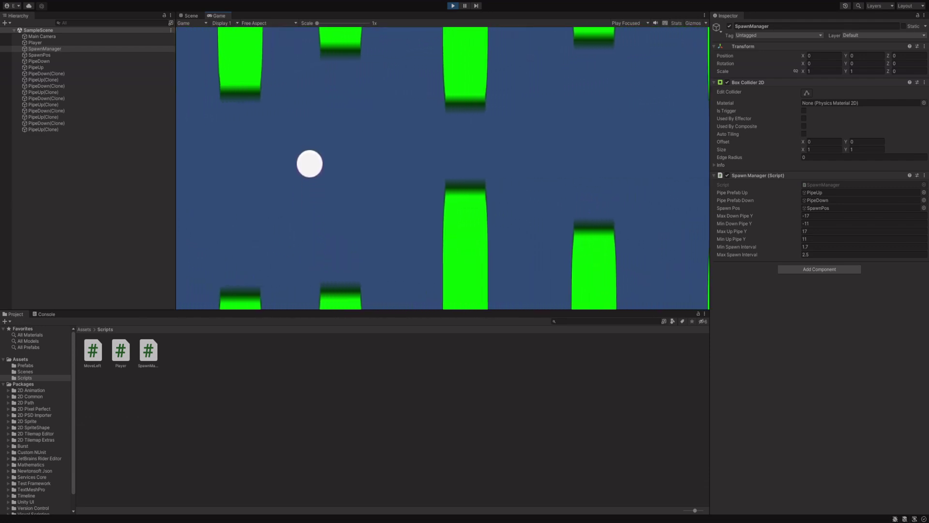
key(space)
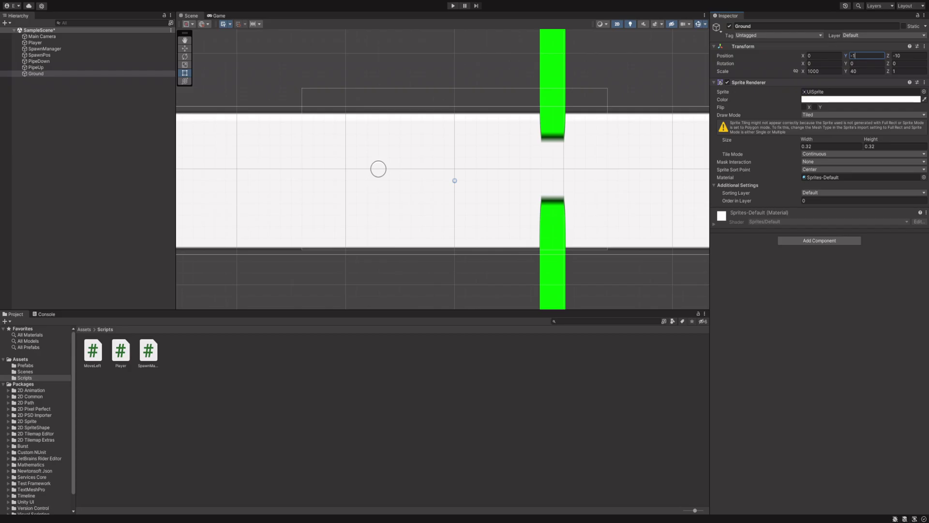
text(2)
Set Ground position Y to -12, play-test scoring past pipes, then search Player.cs.
key(BackSpace)
text(2)
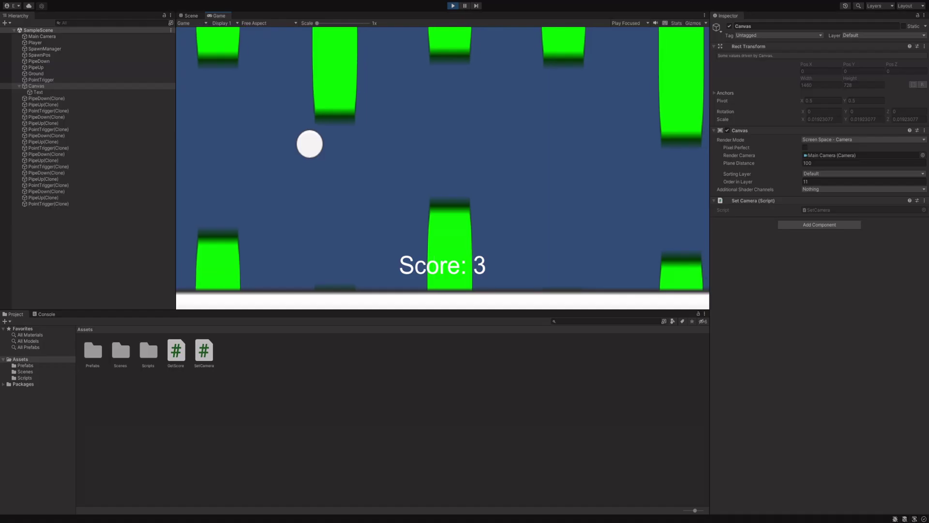
key(space)
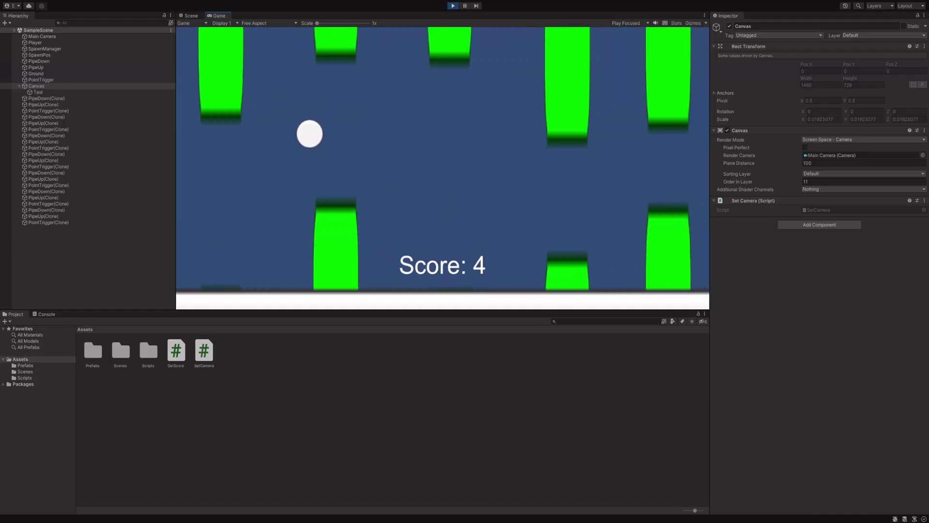
key(space)
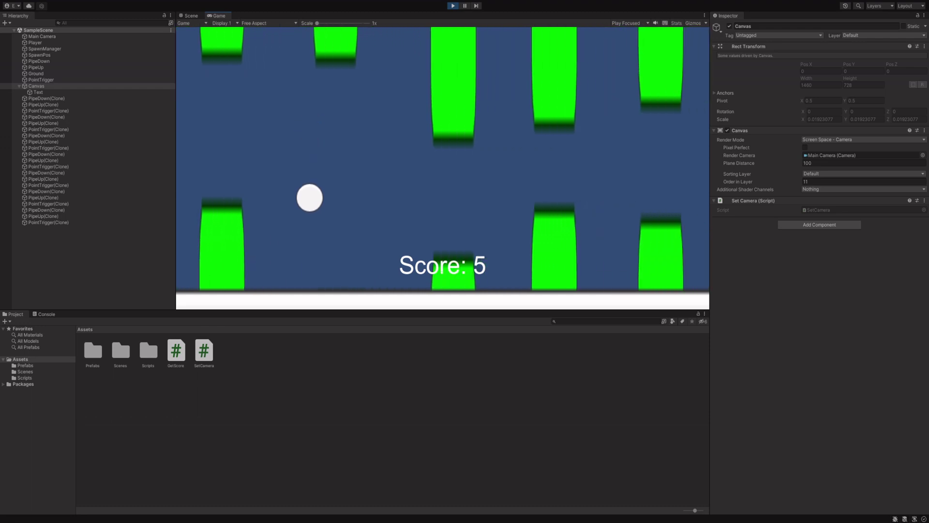
key(space)
key(space)
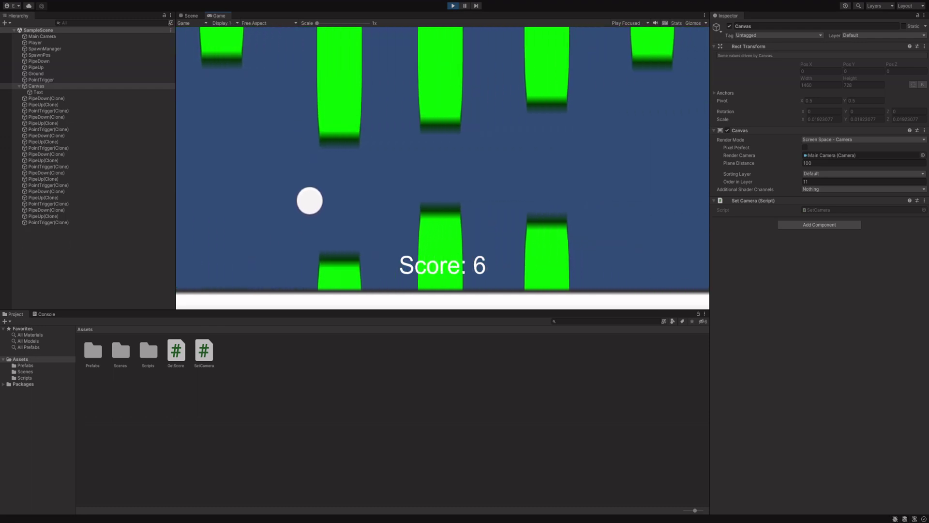
key(ctrl+p)
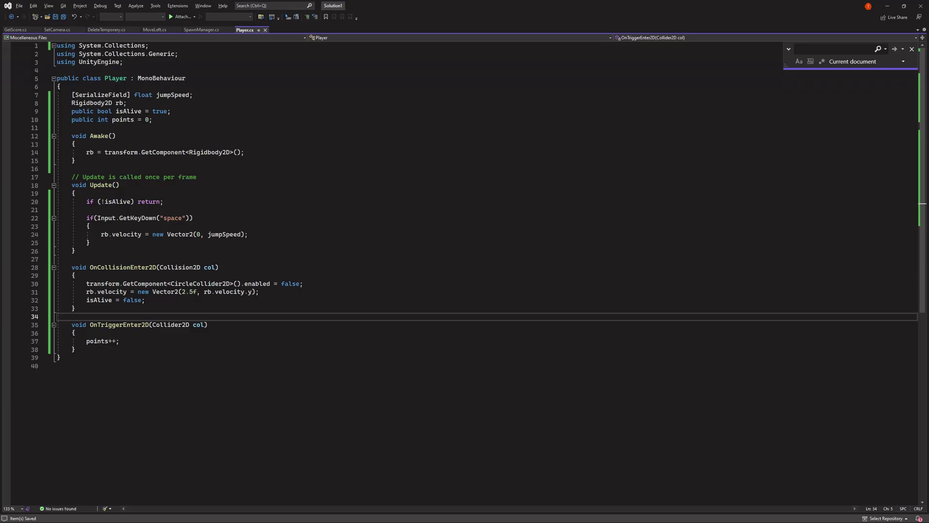
key(ctrl+f)
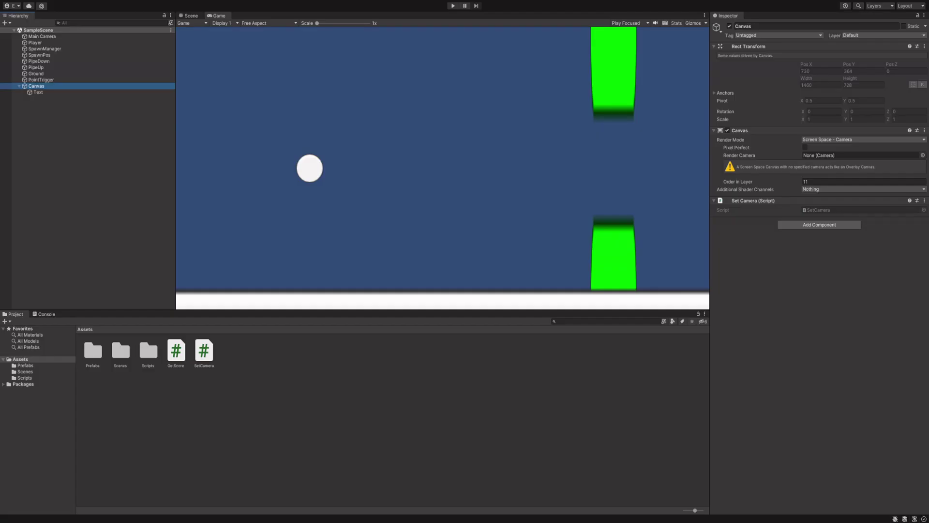
Enter Play mode to run the game with the score text shown.
key(ctrl+p)
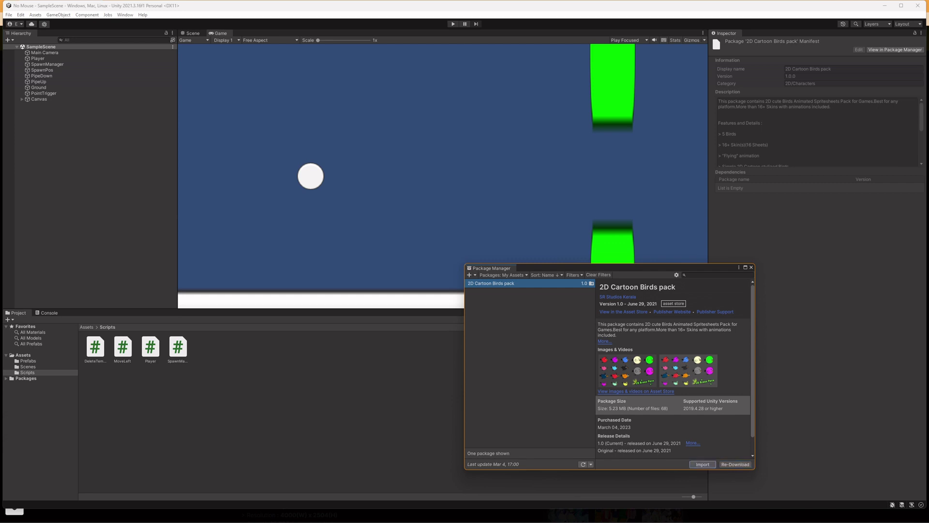
Bring up the 2D Cartoon Birds pack's file list for import.
click(703, 465)
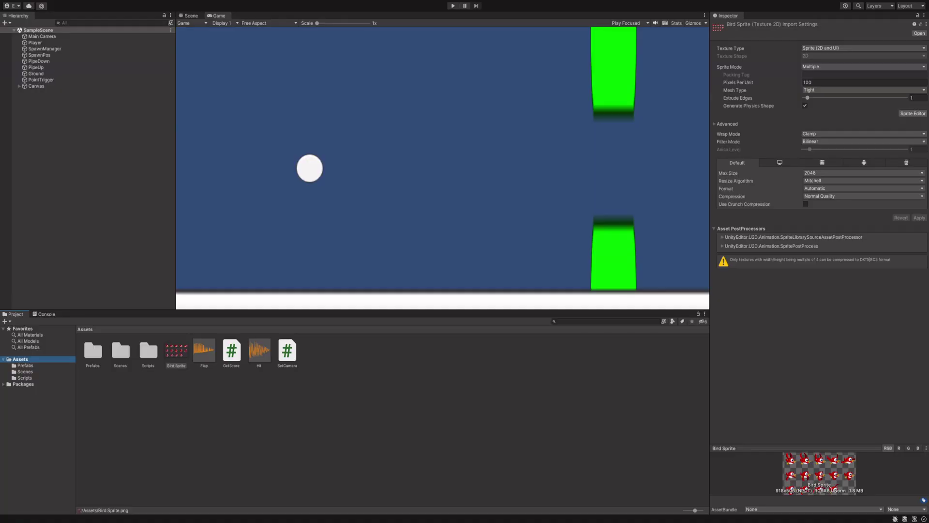
Select the Flap sound clip, step over to GetScore, then return to Flap's import settings.
click(204, 352)
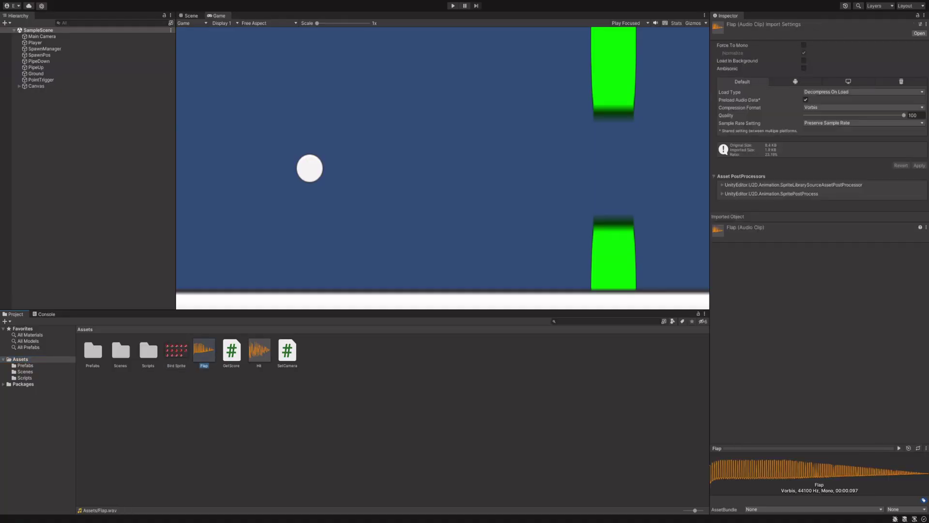
key(Right)
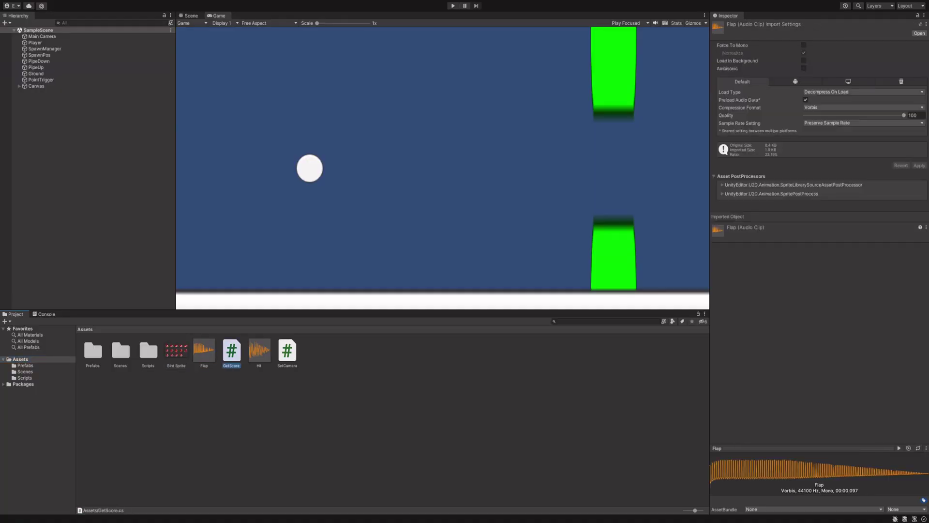
key(Right)
key(Left)
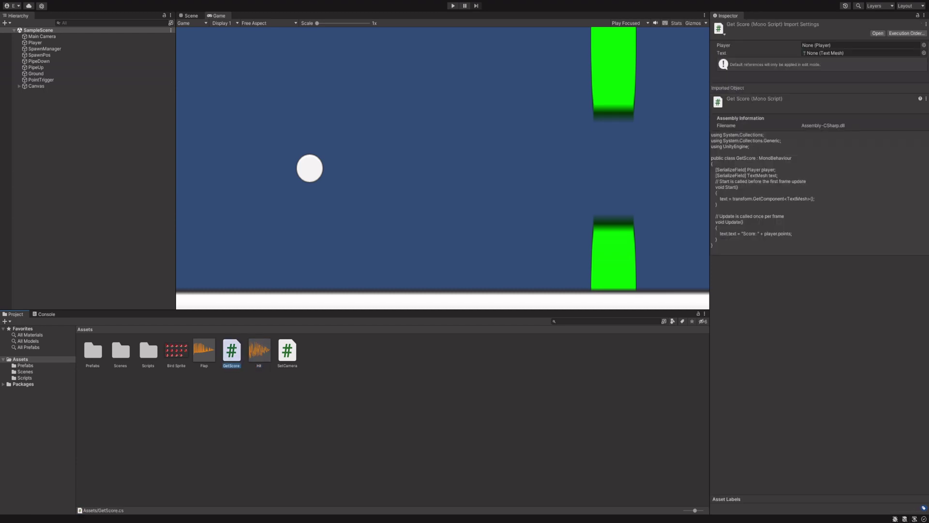
key(Left)
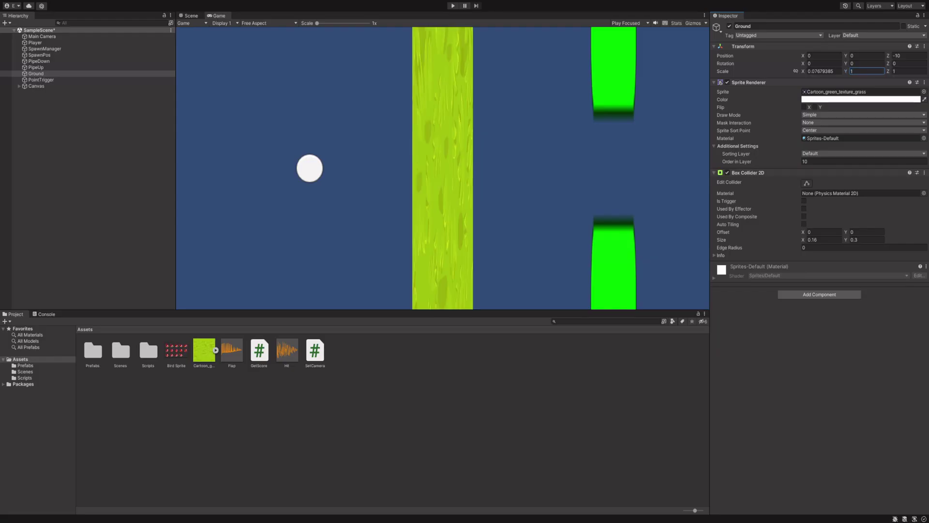
Adjust Ground's Scale X and play-test, flapping the bird over the tiled grass strip.
key(shift+Tab)
text(1)
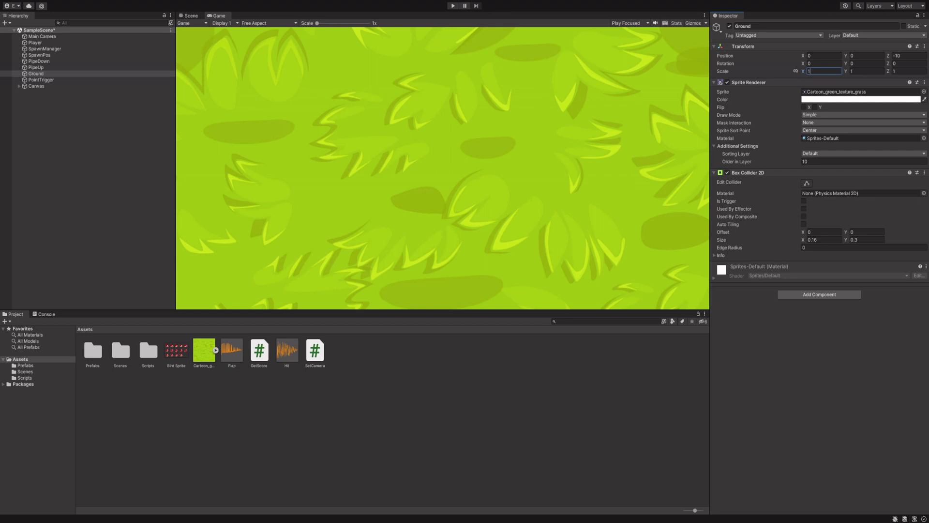
key(BackSpace)
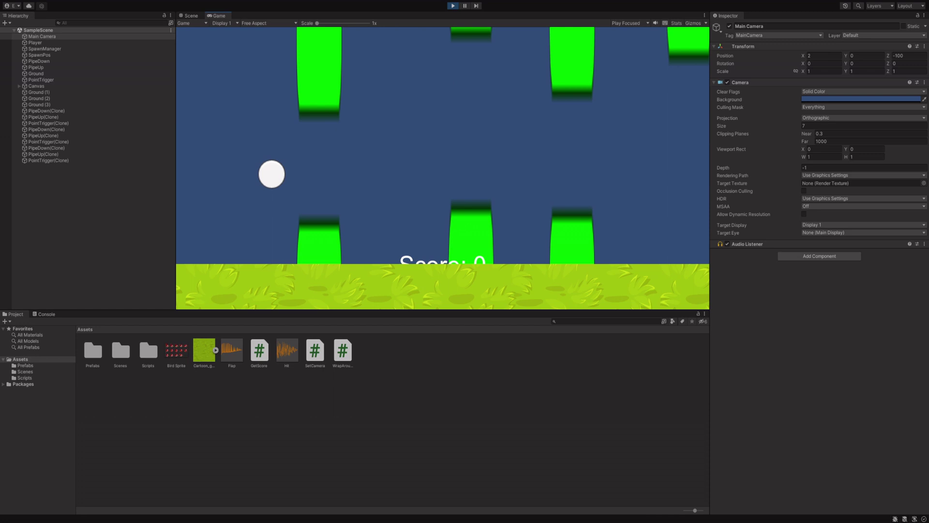
key(space)
key(space)
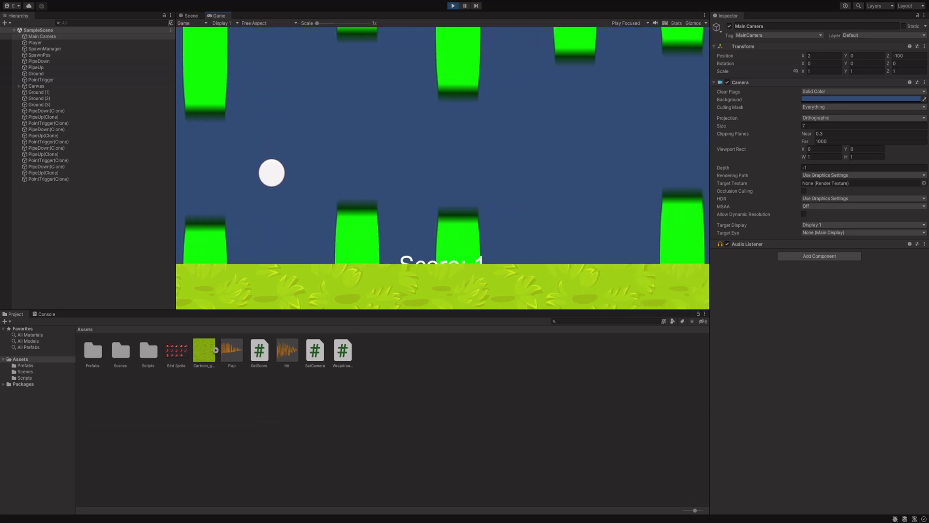
key(space)
key(space)
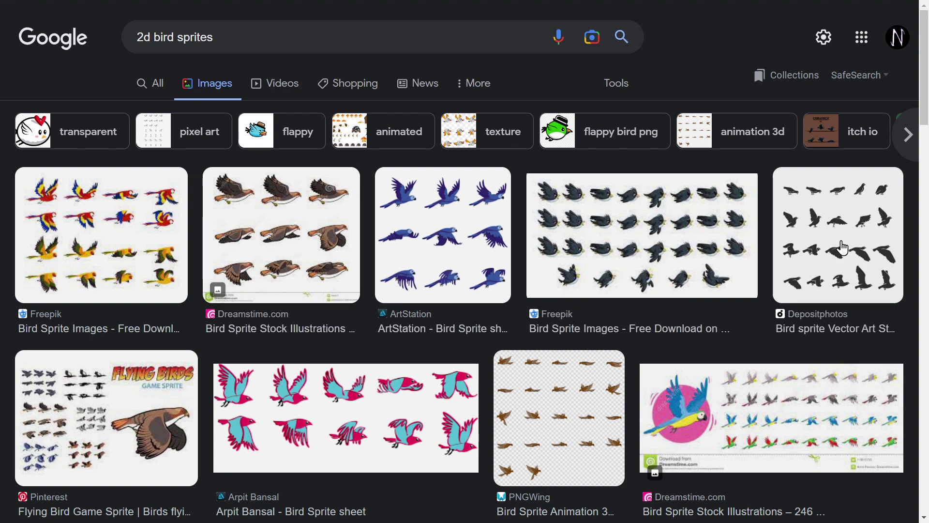
scroll(795, 421, down, 1)
scroll(804, 400, down, 2)
scroll(804, 400, down, 1)
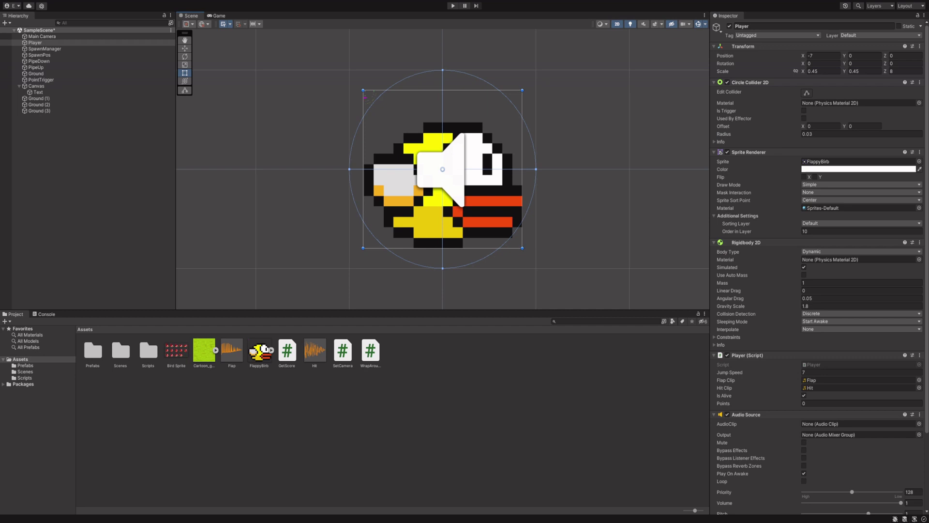
Set the Player's Circle Collider 2D radius to 0.03.
click(861, 134)
key(Return)
key(Tab)
key(shift+Tab)
key(Return)
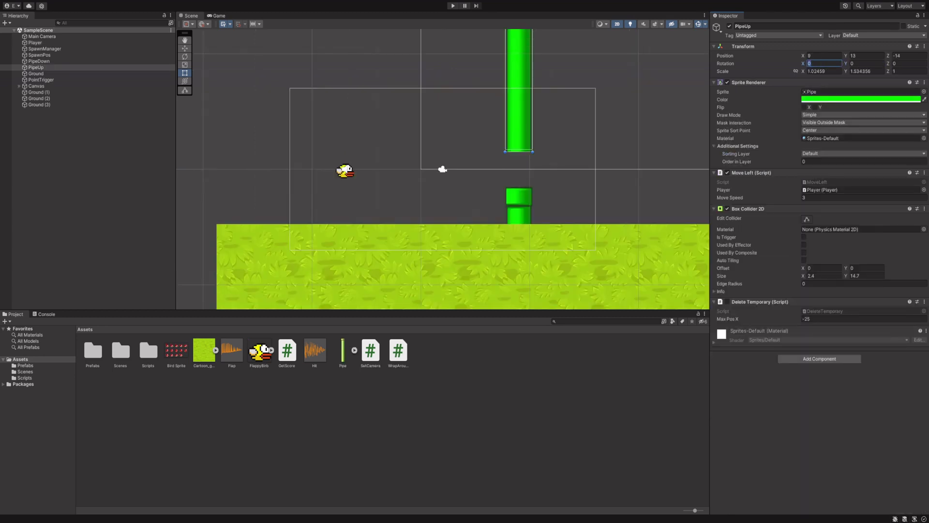
text(180)
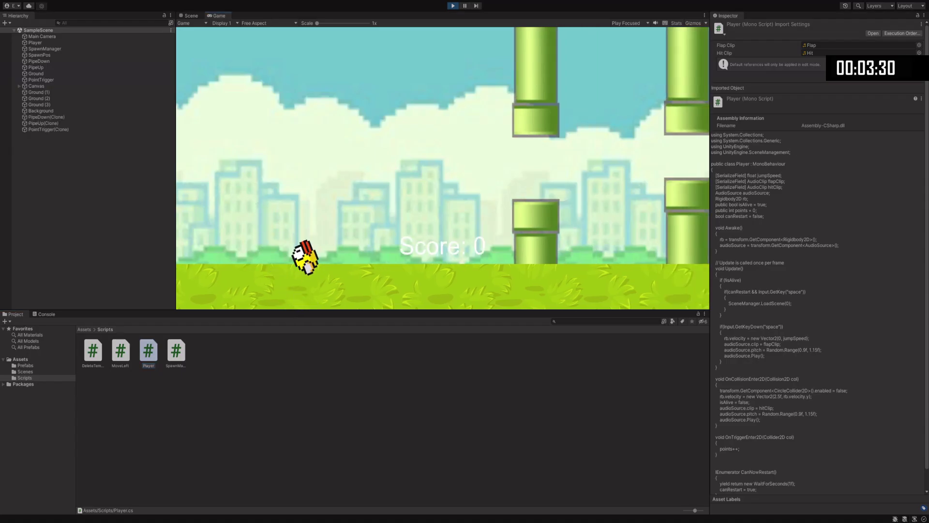
Stop and rerun Play mode, confirming space reloads the level after a crash.
key(ctrl+p)
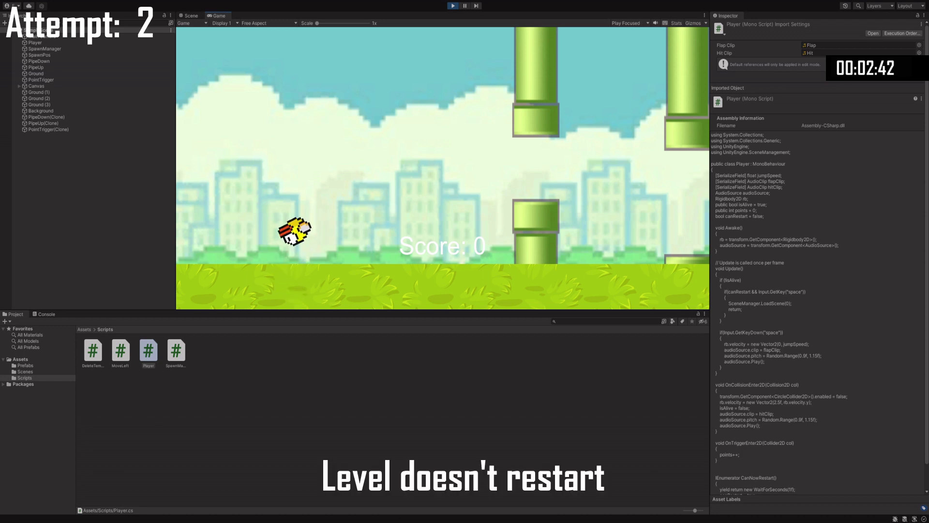
key(ctrl+p)
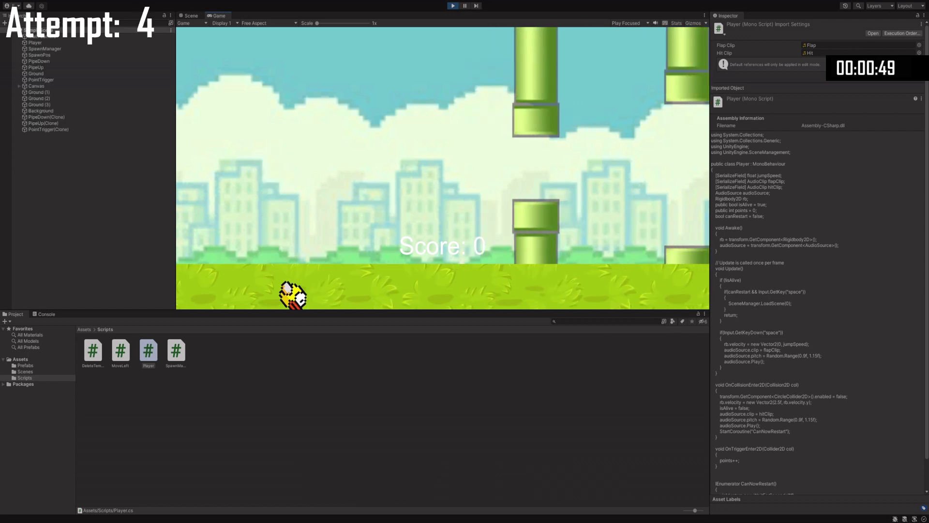
key(space)
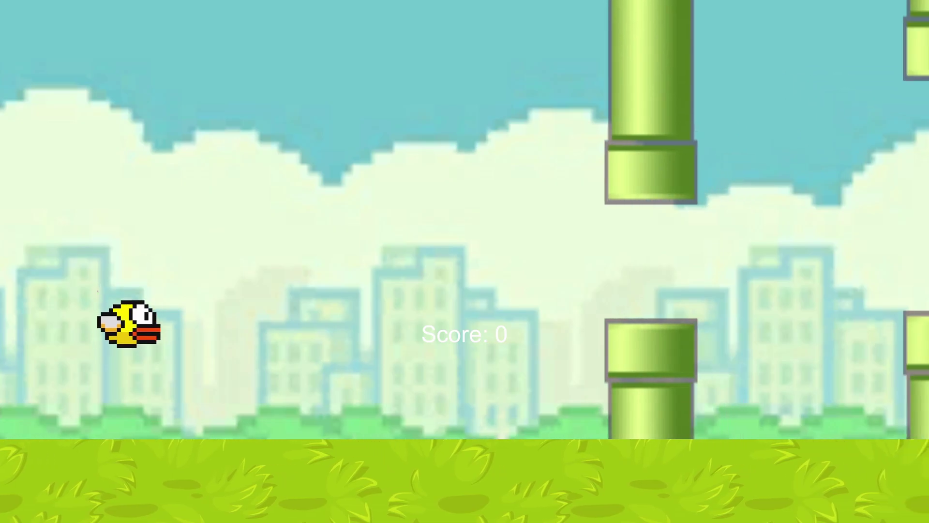
Fly the bird through the first few pipe gaps in the built game.
key(space)
key(space)
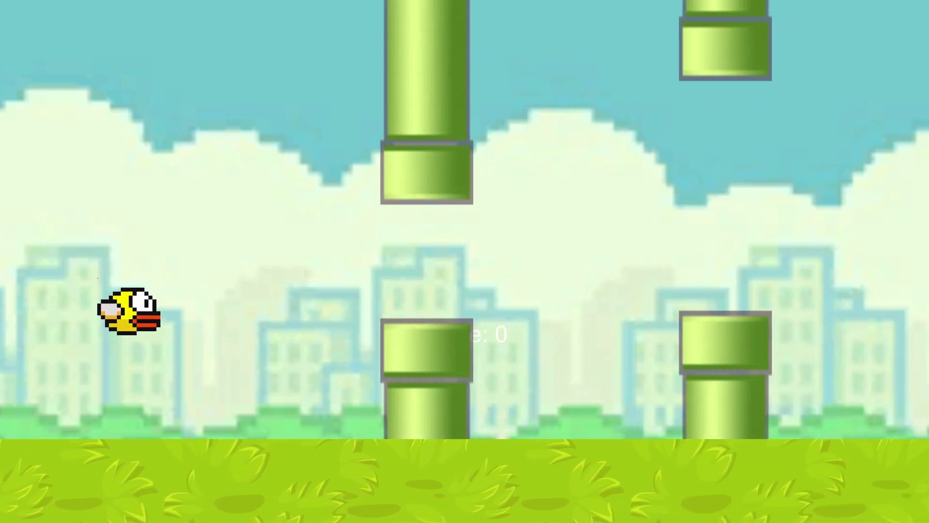
key(space)
key(space)
key(space)
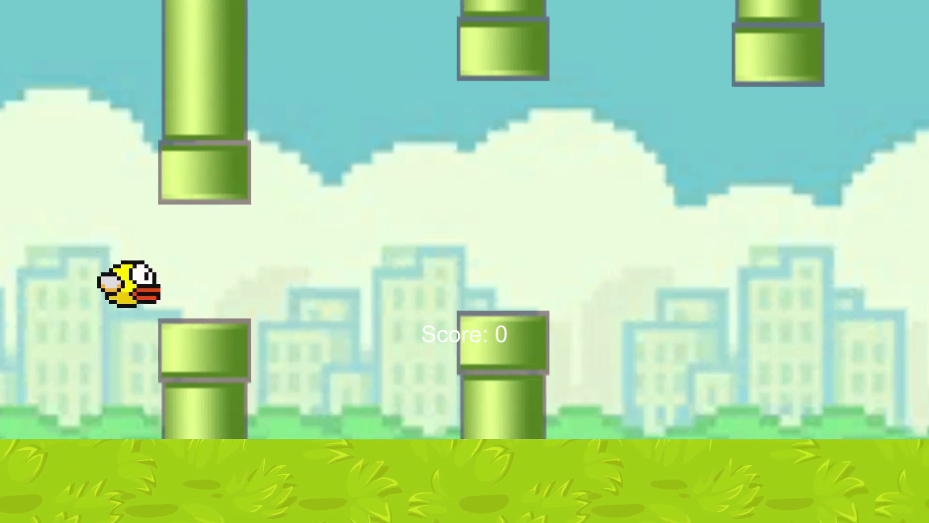
key(space)
key(space)
key(space)
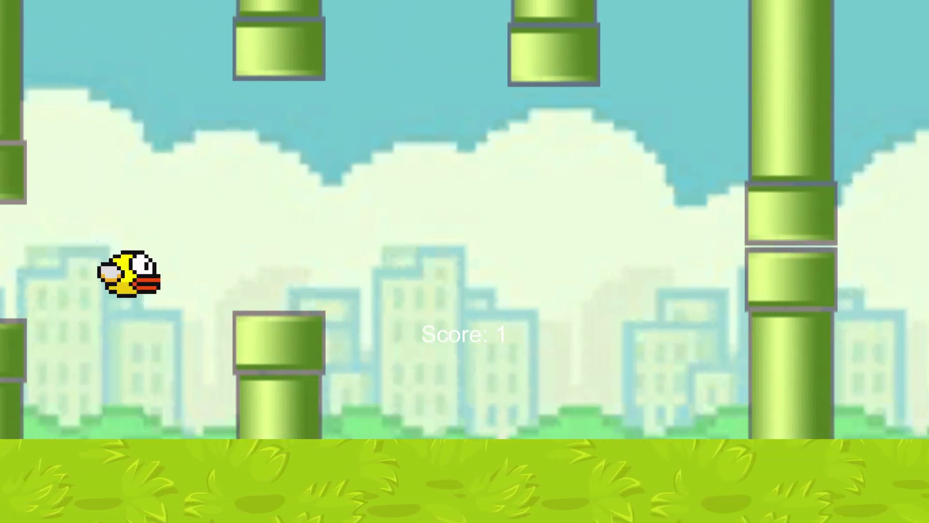
key(space)
key(space)
key(space)
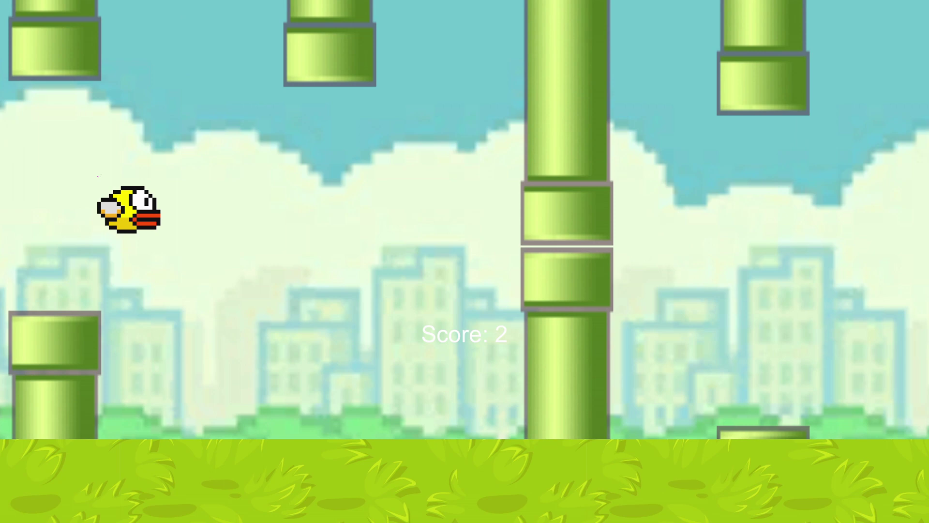
key(space)
key(space)
key(space)
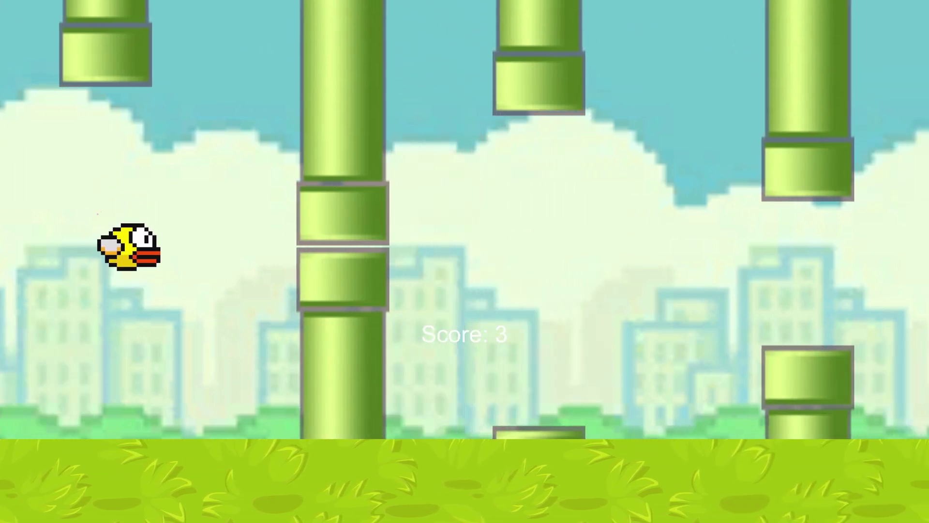
key(space)
key(space)
key(space)
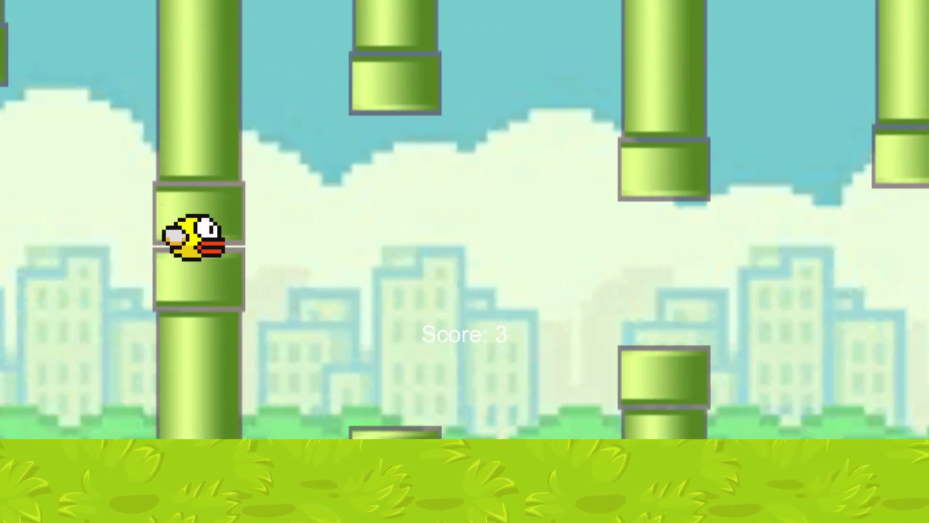
Start a new run and flap through the pipes, reaching a score of 12.
key(space)
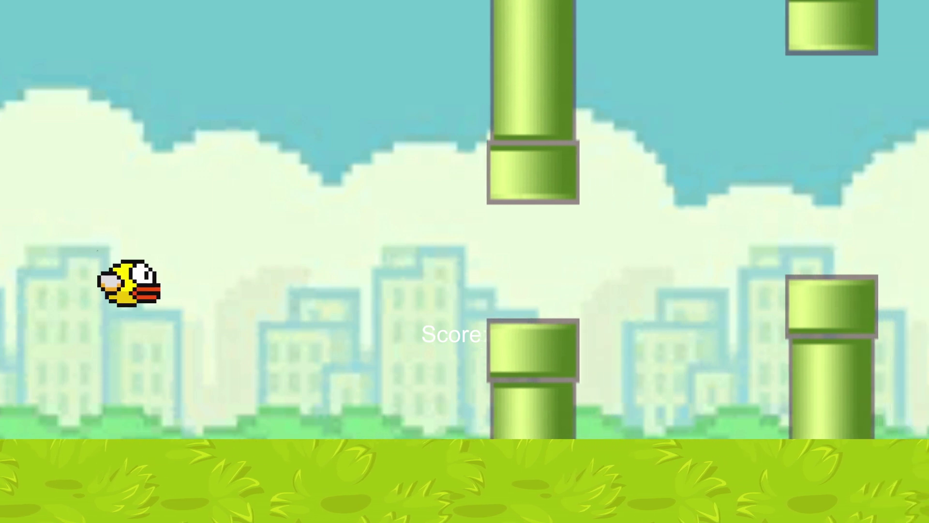
key(space)
key(space)
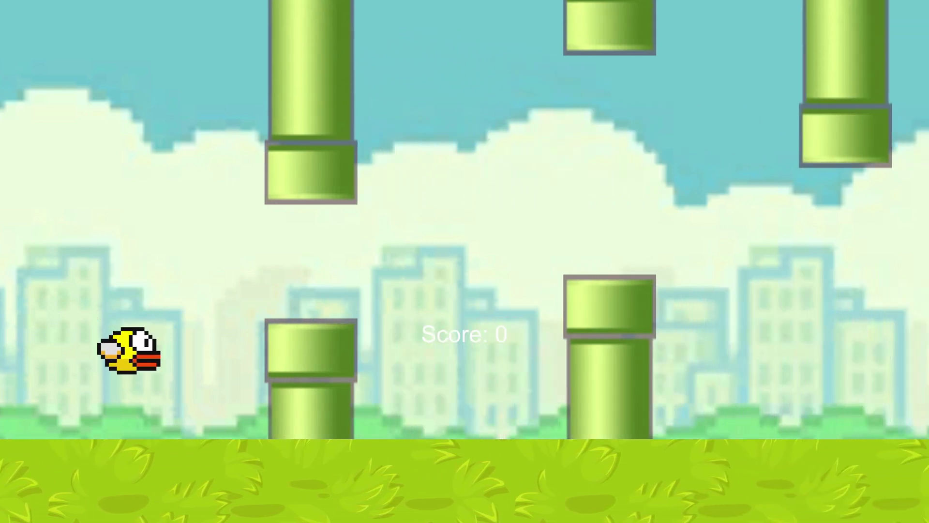
key(space)
key(space)
key(space)
key(space)
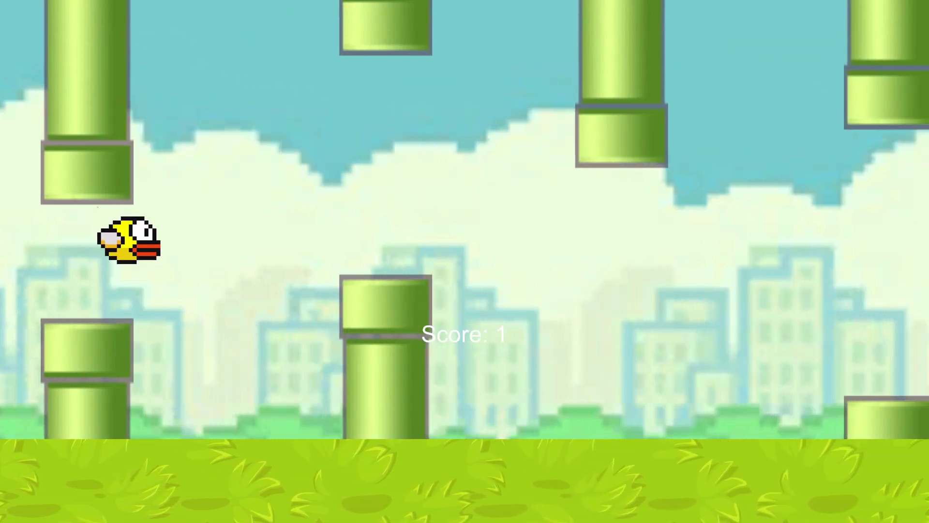
key(space)
key(space)
key(space)
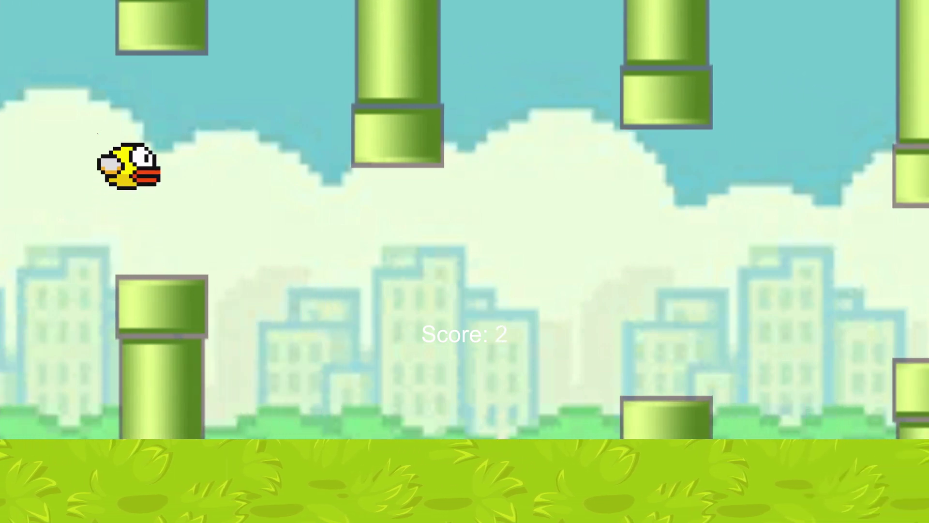
key(space)
key(space)
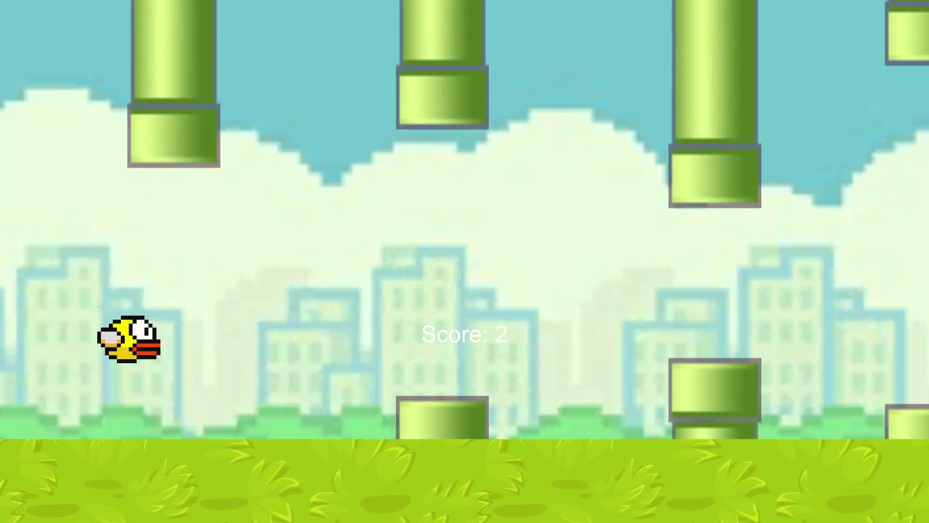
key(space)
key(space)
key(space)
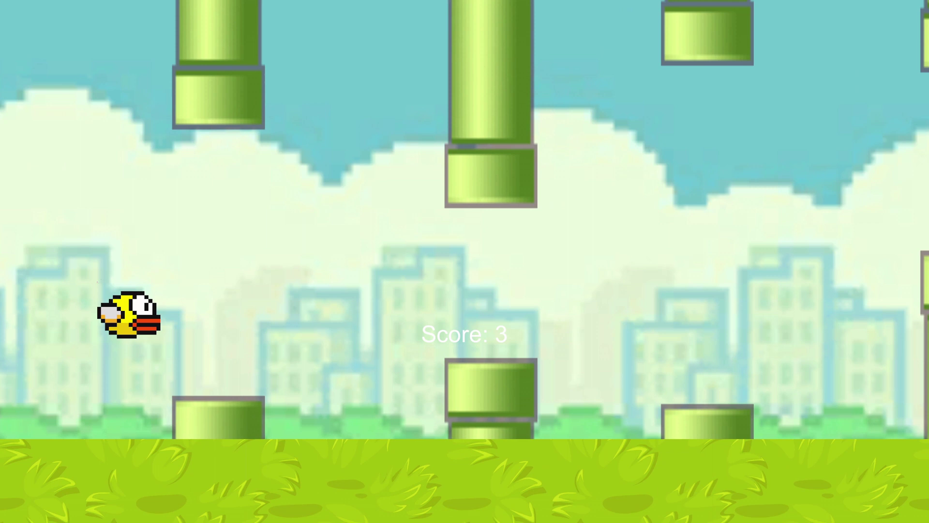
key(space)
key(space)
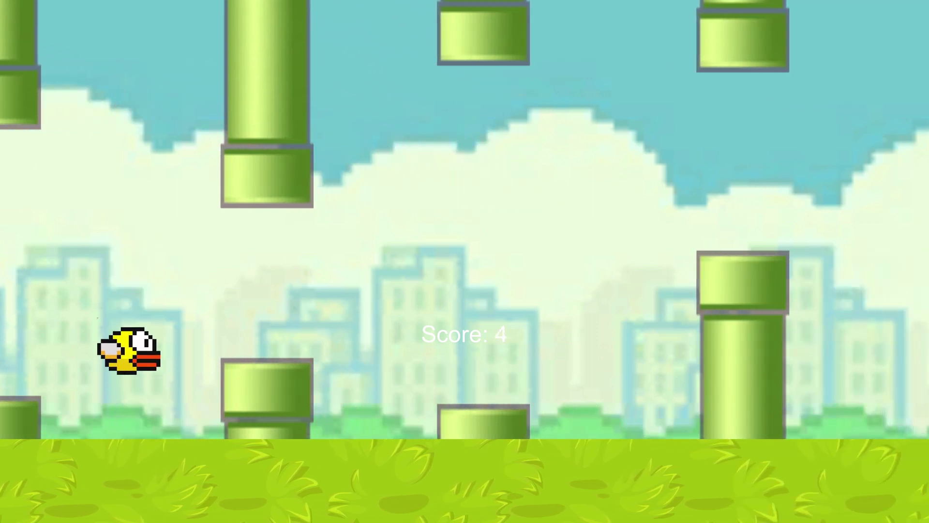
key(space)
key(space)
key(space)
key(space)
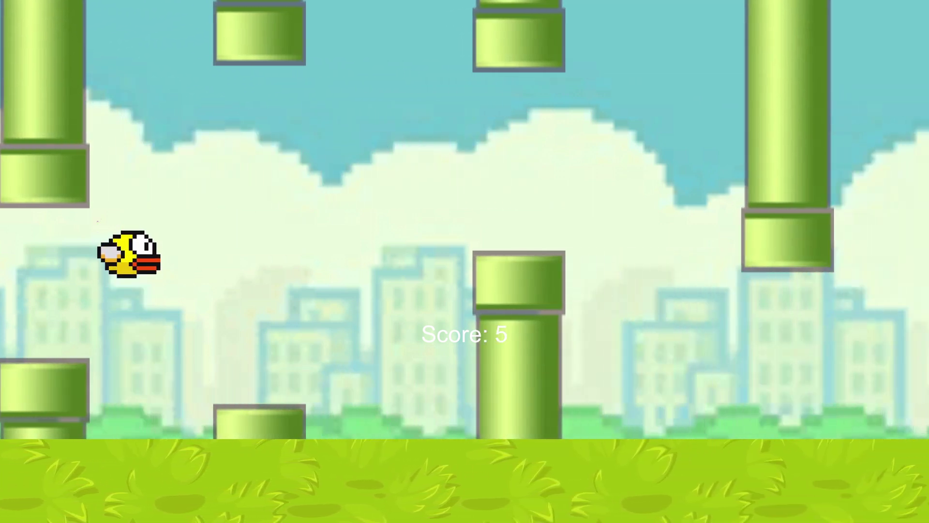
key(space)
key(space)
key(space)
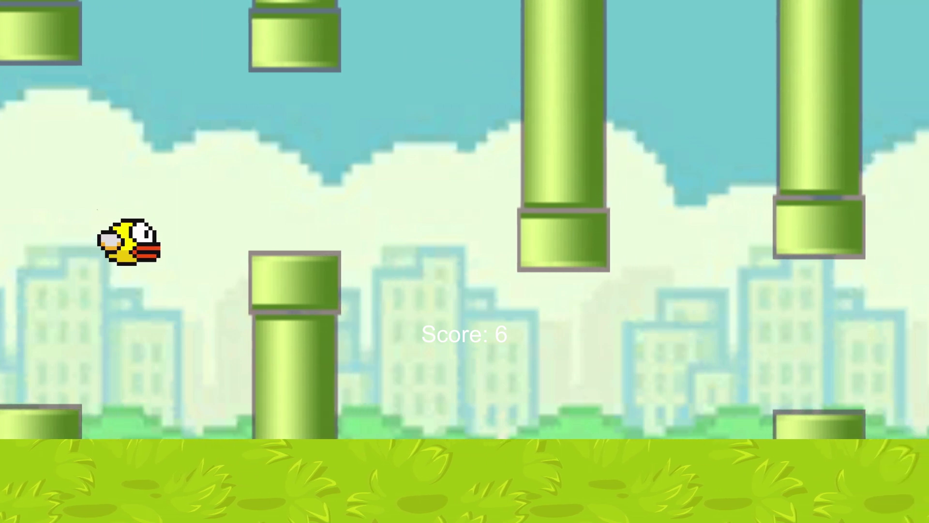
key(space)
key(space)
key(space)
key(space)
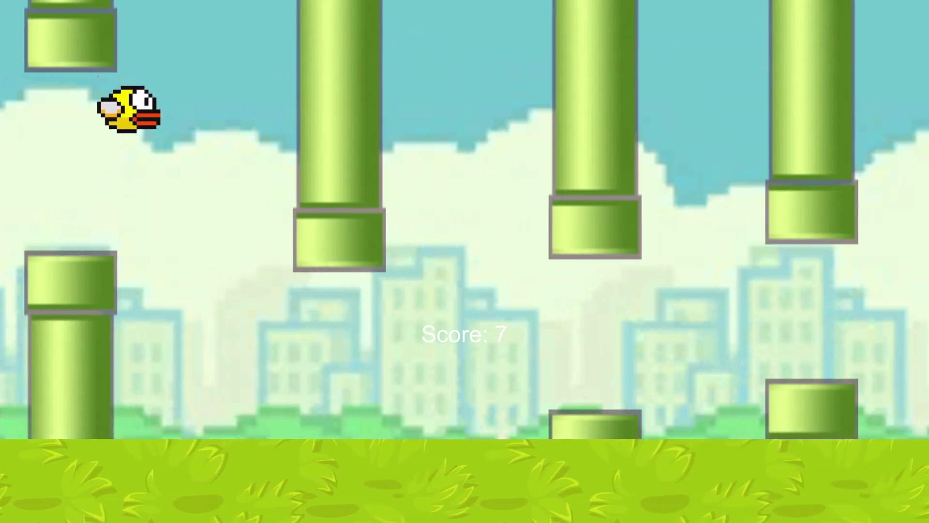
key(space)
key(space)
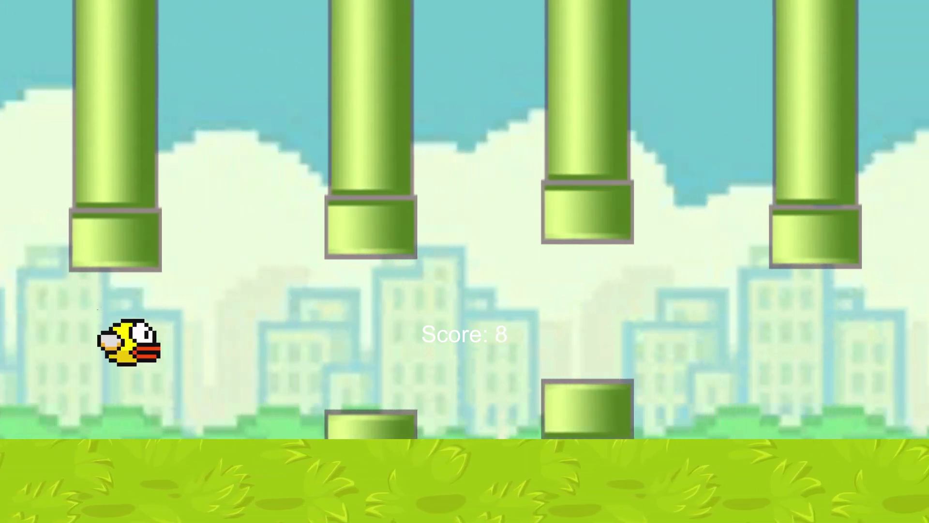
key(space)
key(space)
key(space)
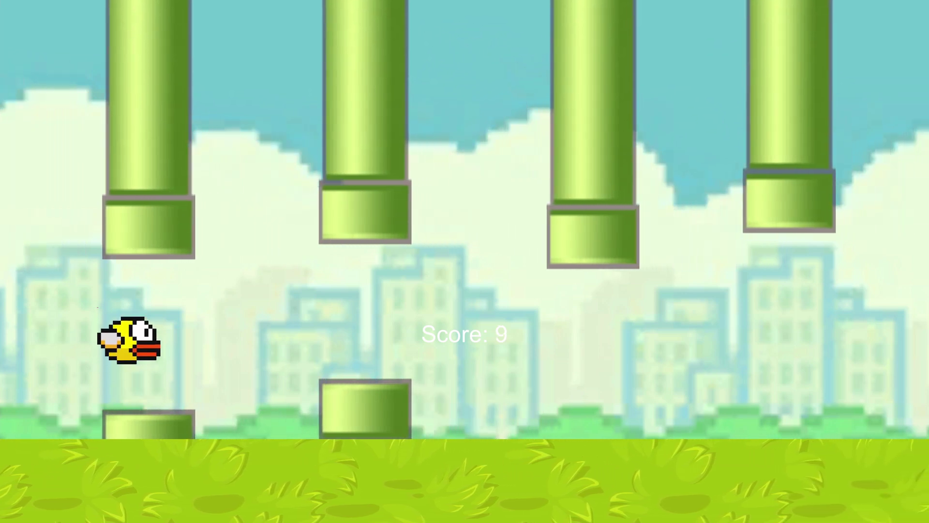
key(space)
key(space)
key(space)
key(space)
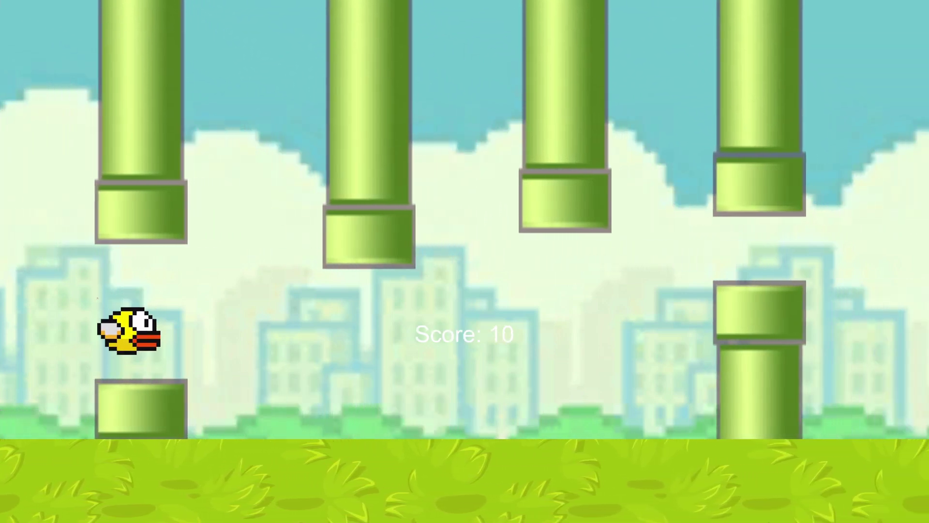
key(space)
key(space)
key(space)
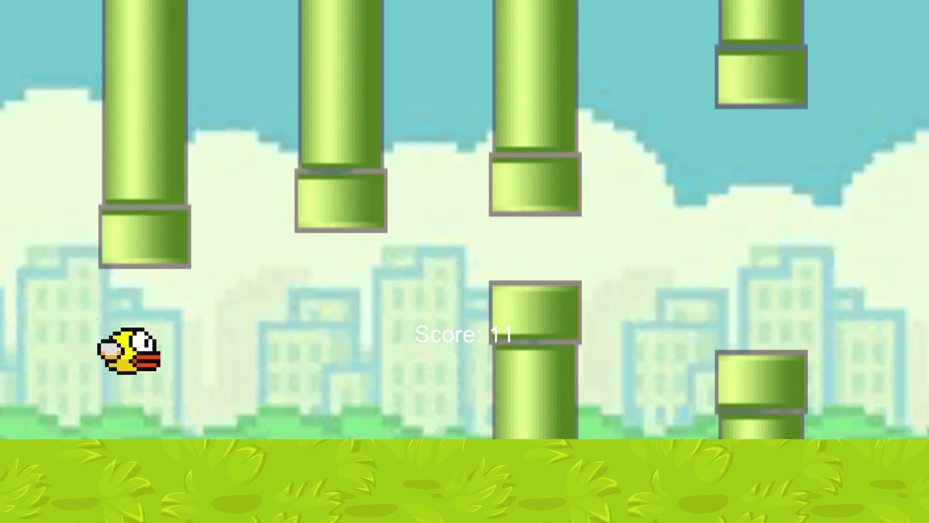
key(space)
key(space)
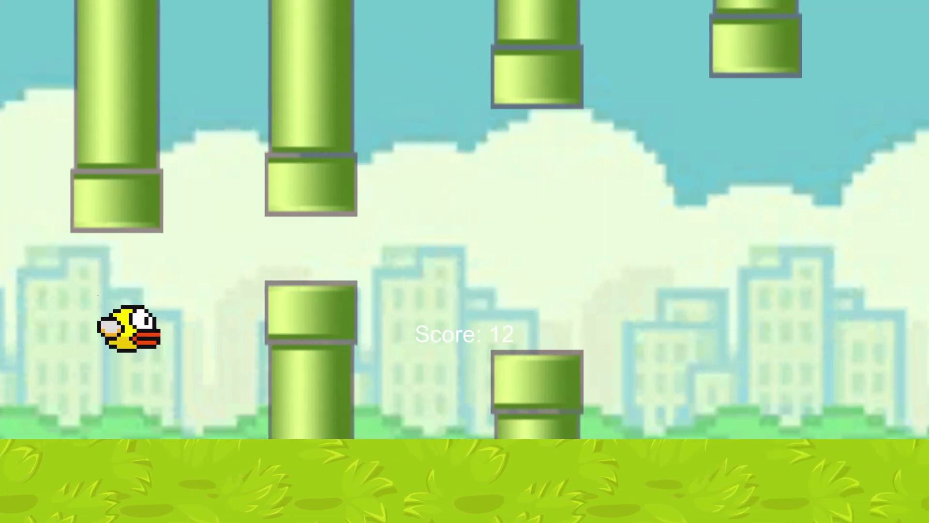
key(space)
key(space)
key(space)
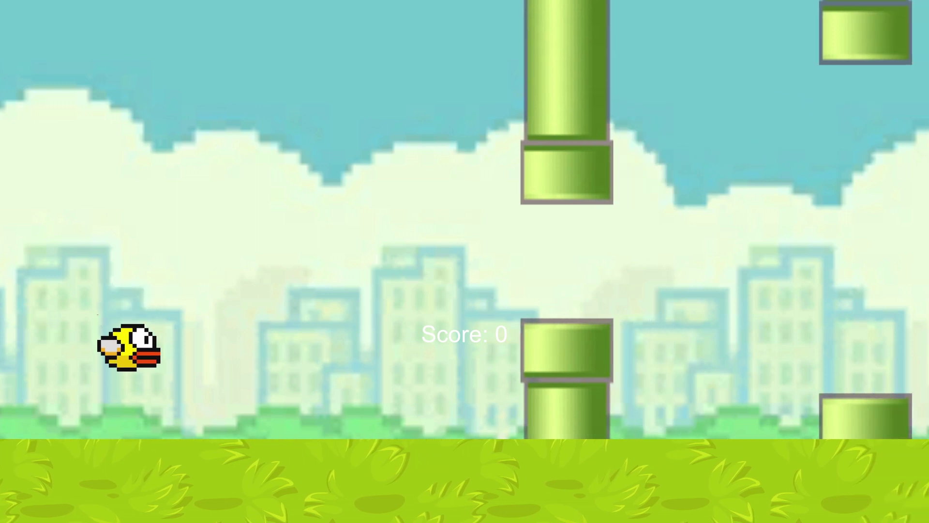
After crashing, start a fresh run and flap through the first pipe pairs.
key(space)
key(space)
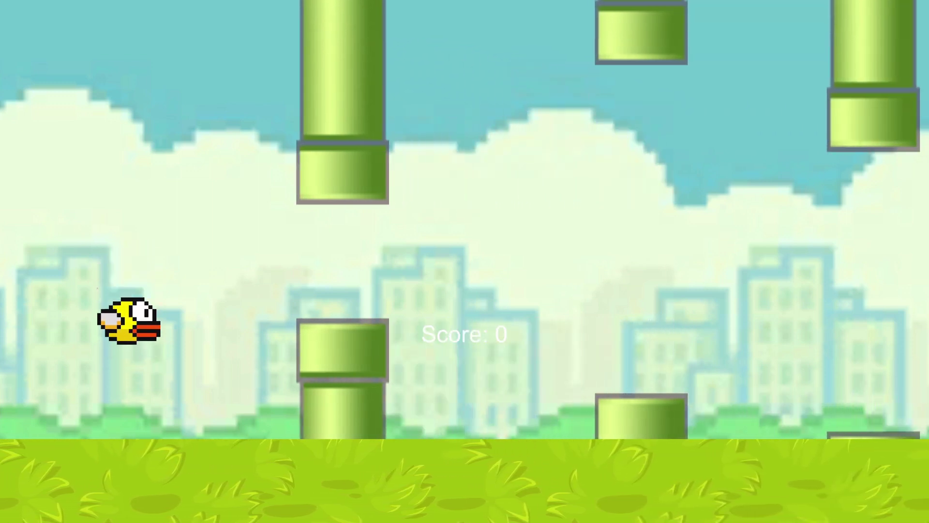
key(space)
key(space)
key(space)
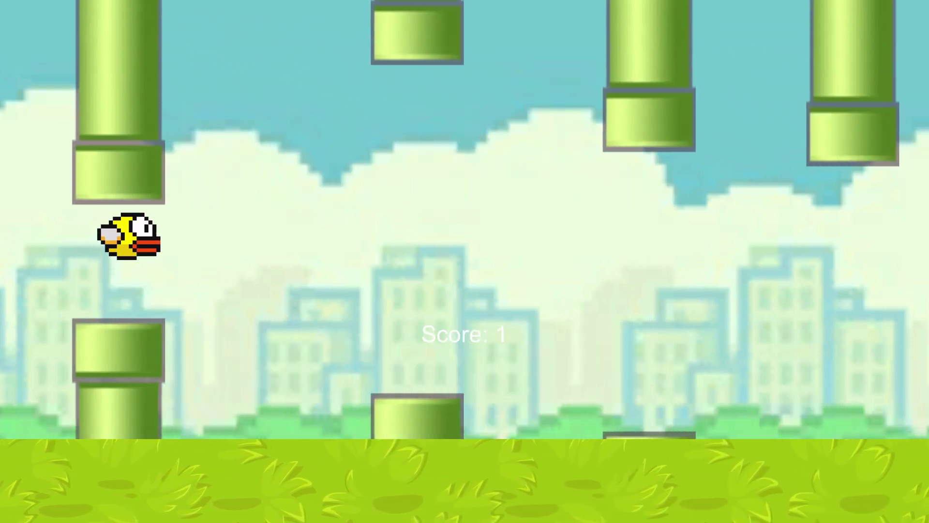
key(space)
key(space)
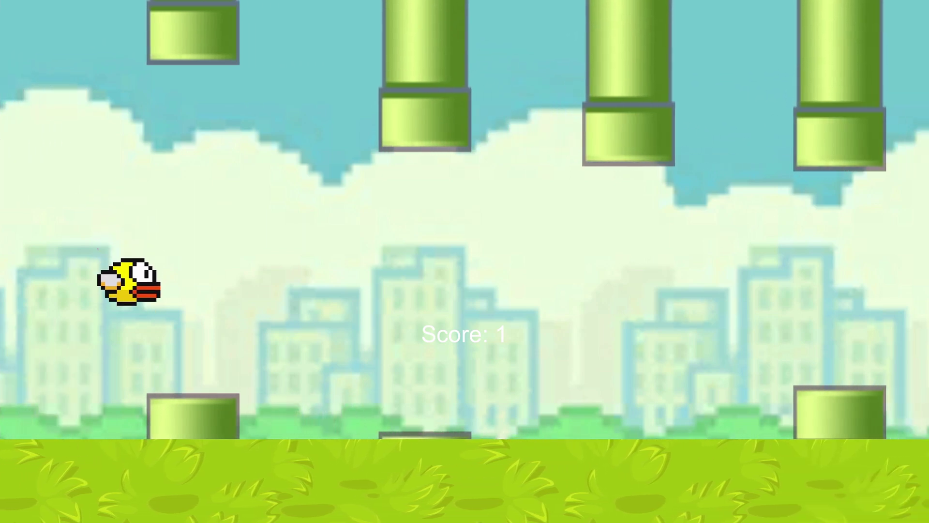
key(space)
key(space)
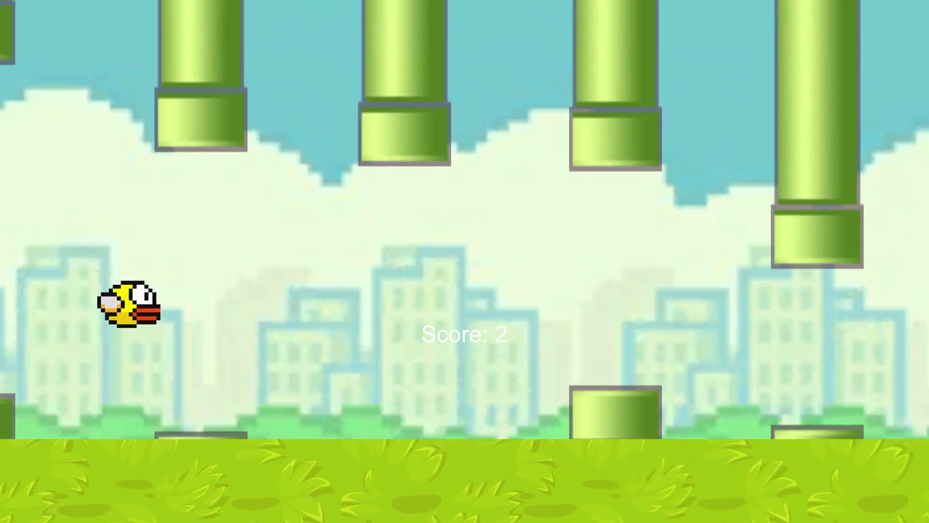
key(space)
key(space)
key(space)
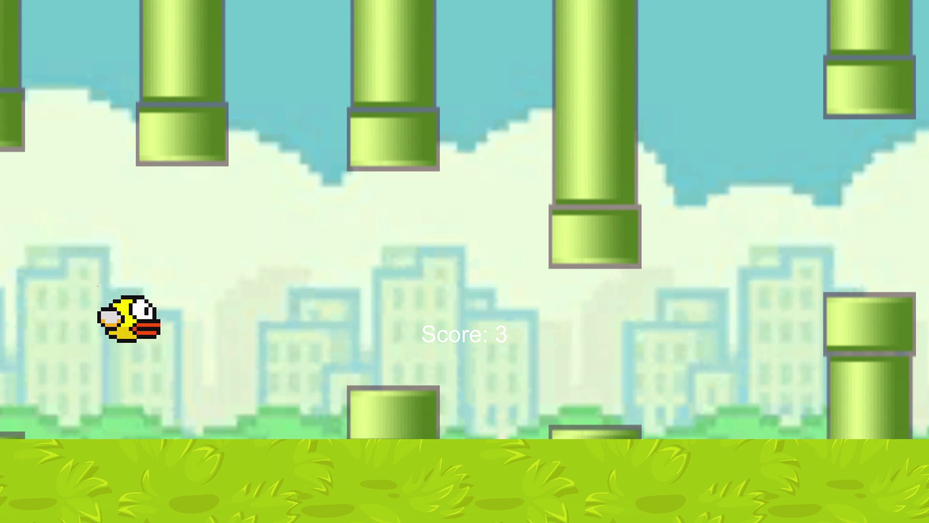
key(space)
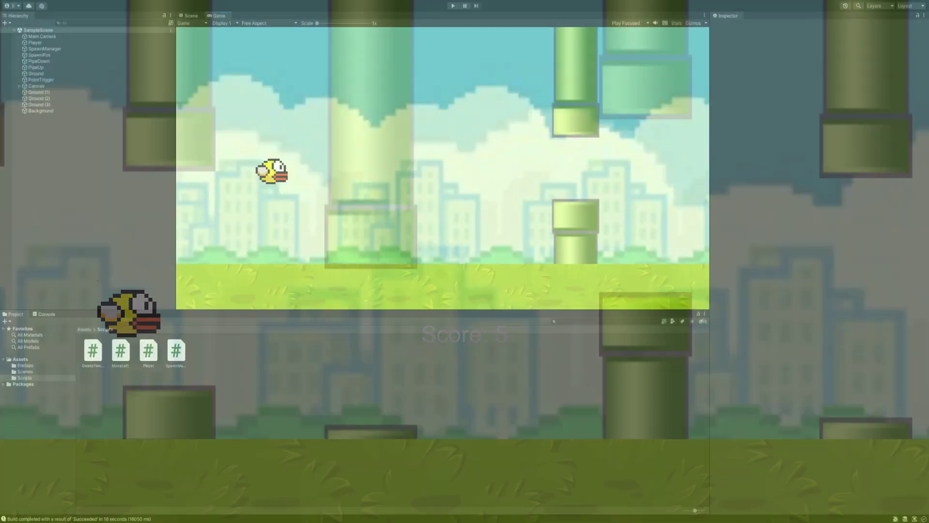